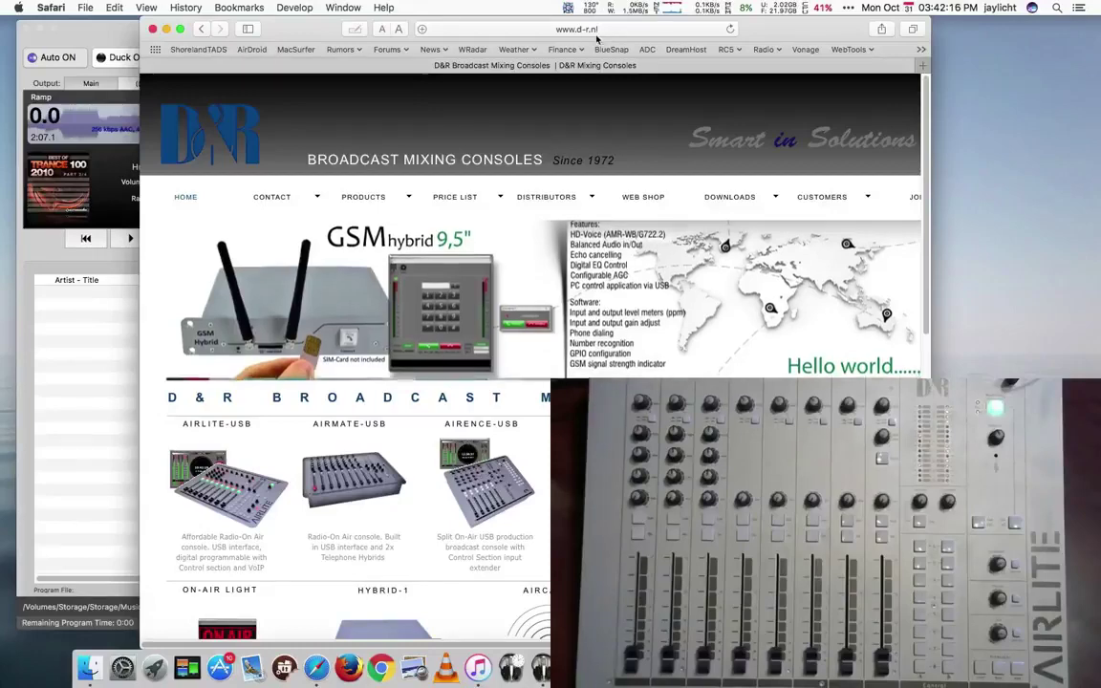
Hide the D&R broadcast consoles website in Safari to reveal Radiologik DJ
key(super+h)
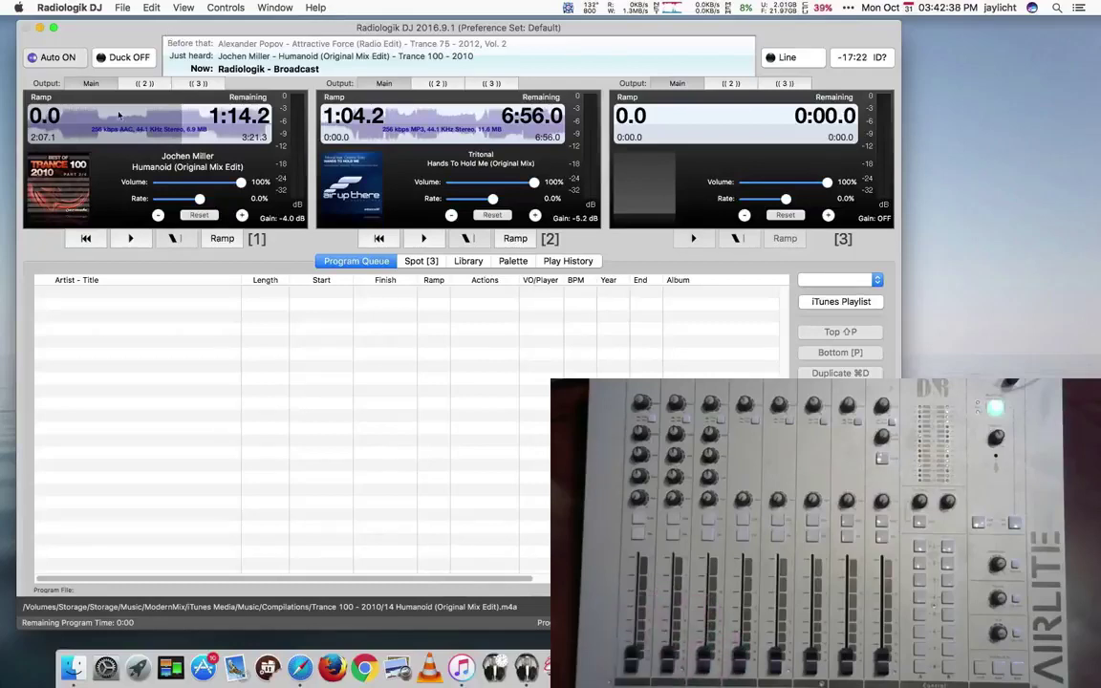
Show Sound's Output device list, with the four USB AUDIO CODEC outputs and the Airlite aggregate device
click(107, 668)
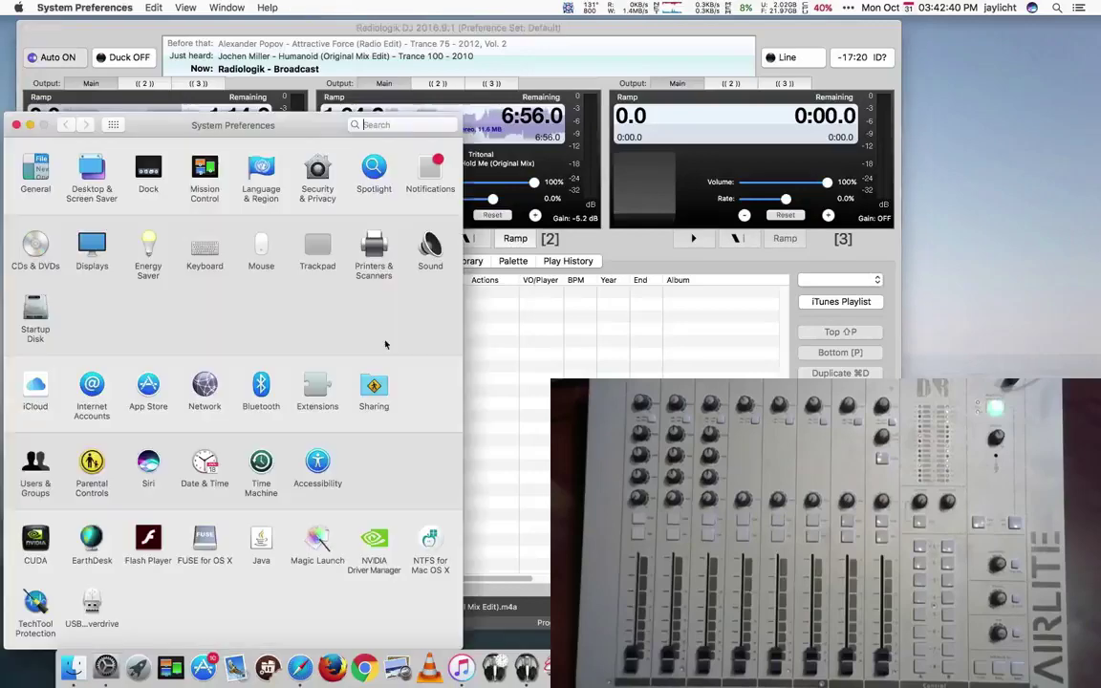
click(430, 252)
drag(296, 121, 629, 85)
click(584, 122)
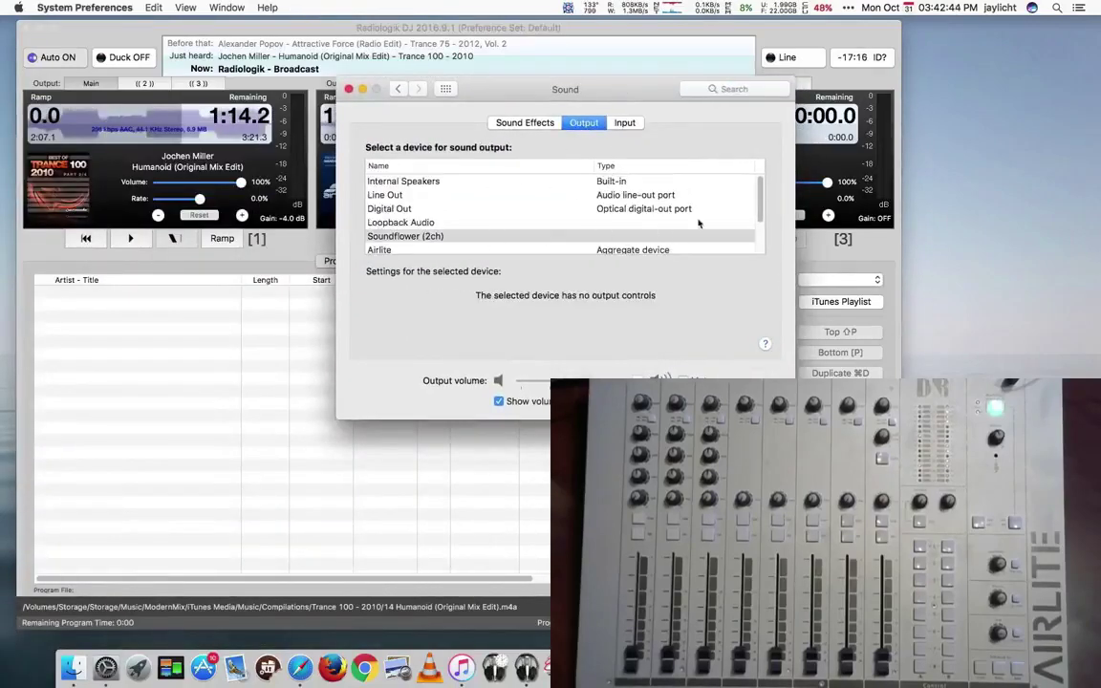
scroll(704, 208, down, 3)
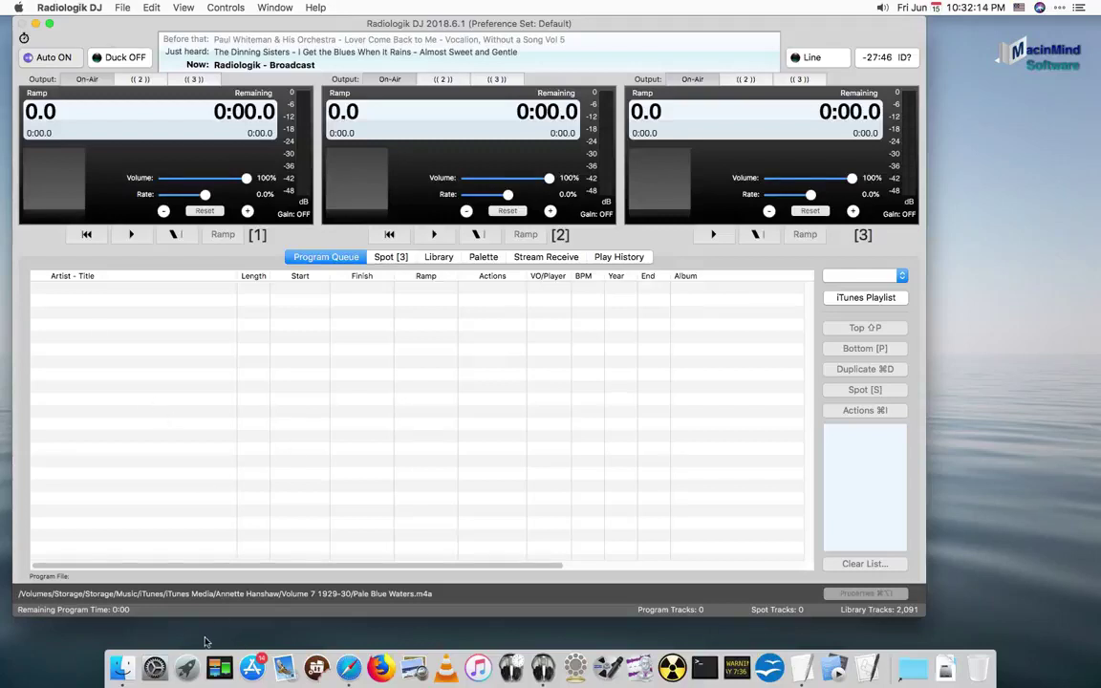
click(155, 668)
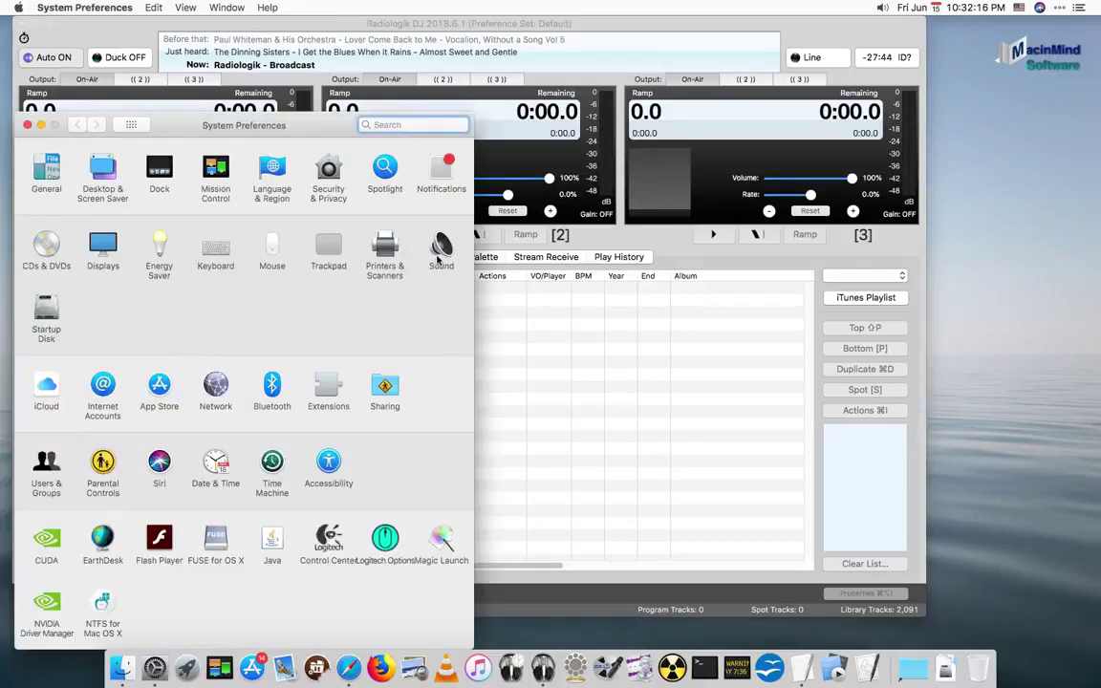
scroll(89, 232, down, 5)
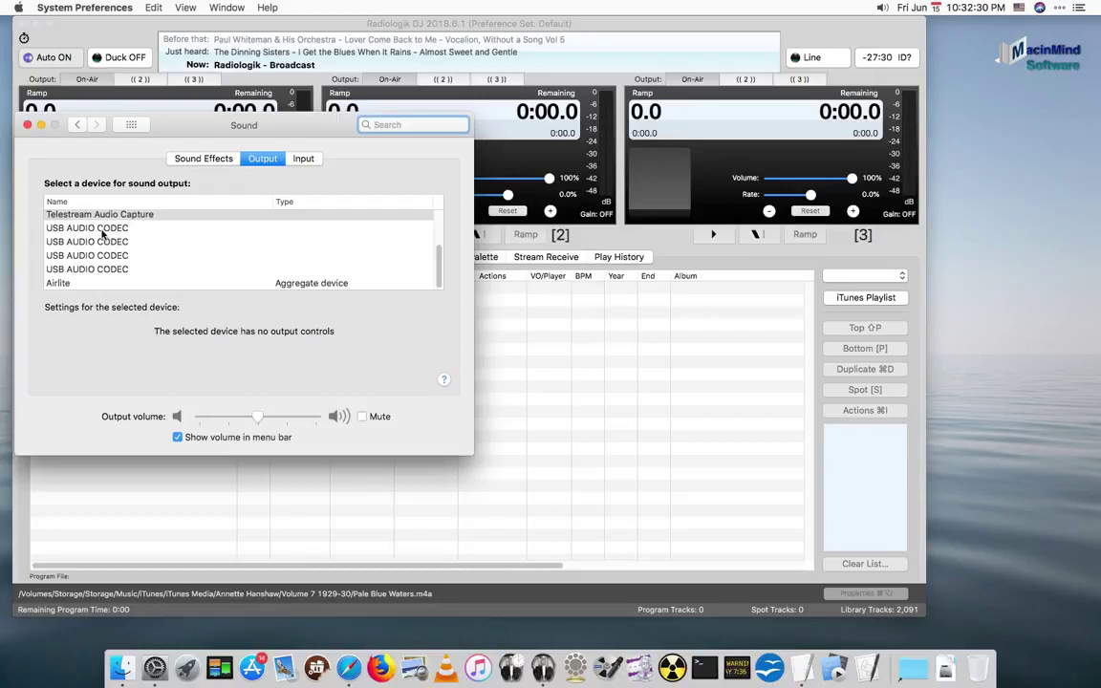
click(27, 125)
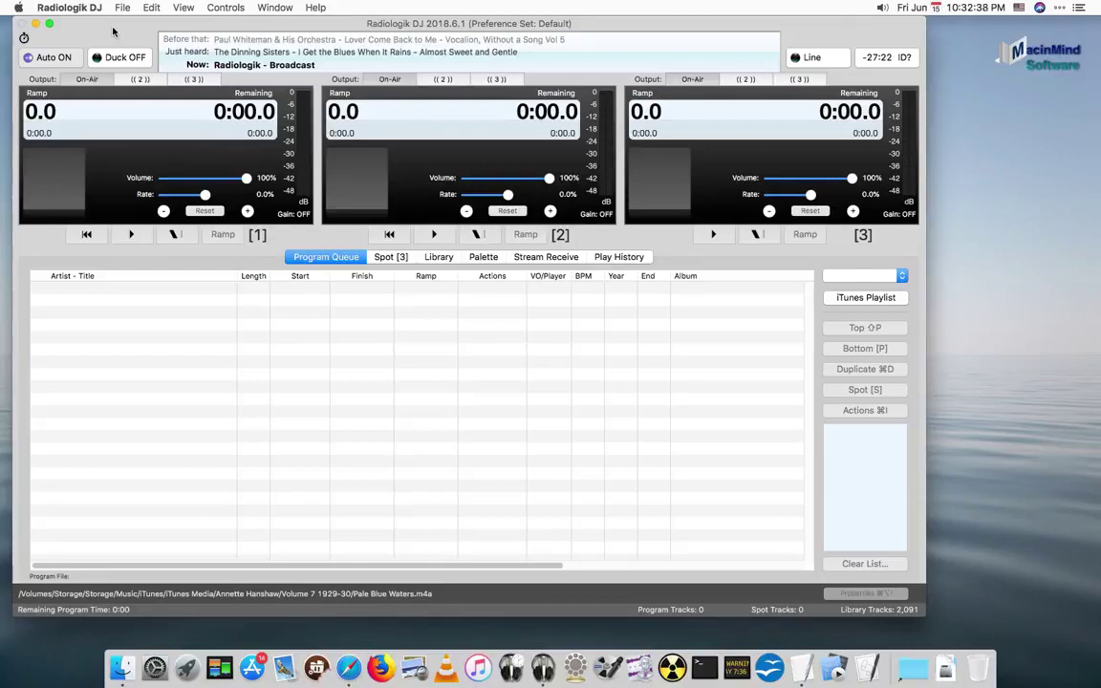
Route Outputs 1–3 and the Palette to USB AUDIO CODEC (1)–(4) in Audio I/O preferences
key(super+comma)
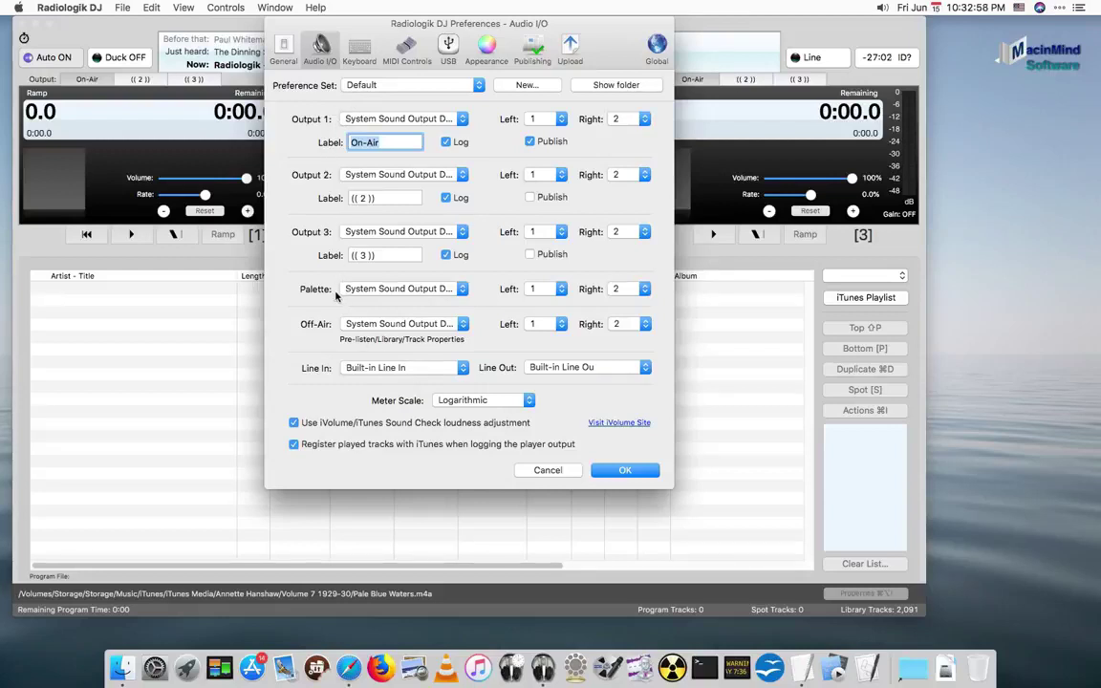
click(455, 120)
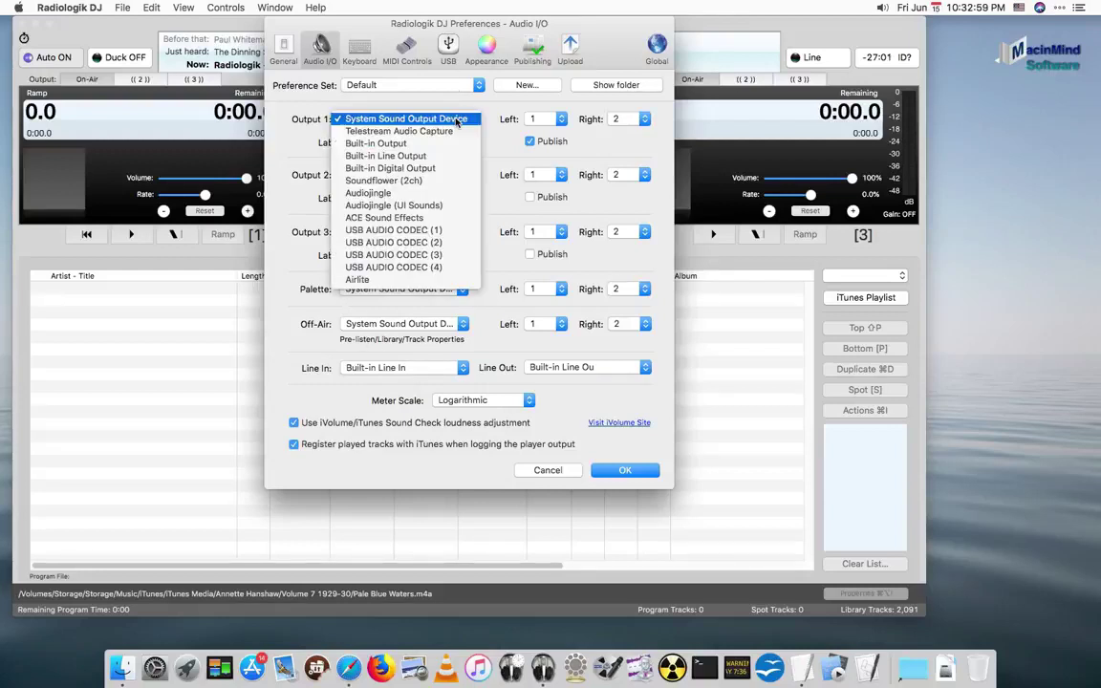
click(462, 230)
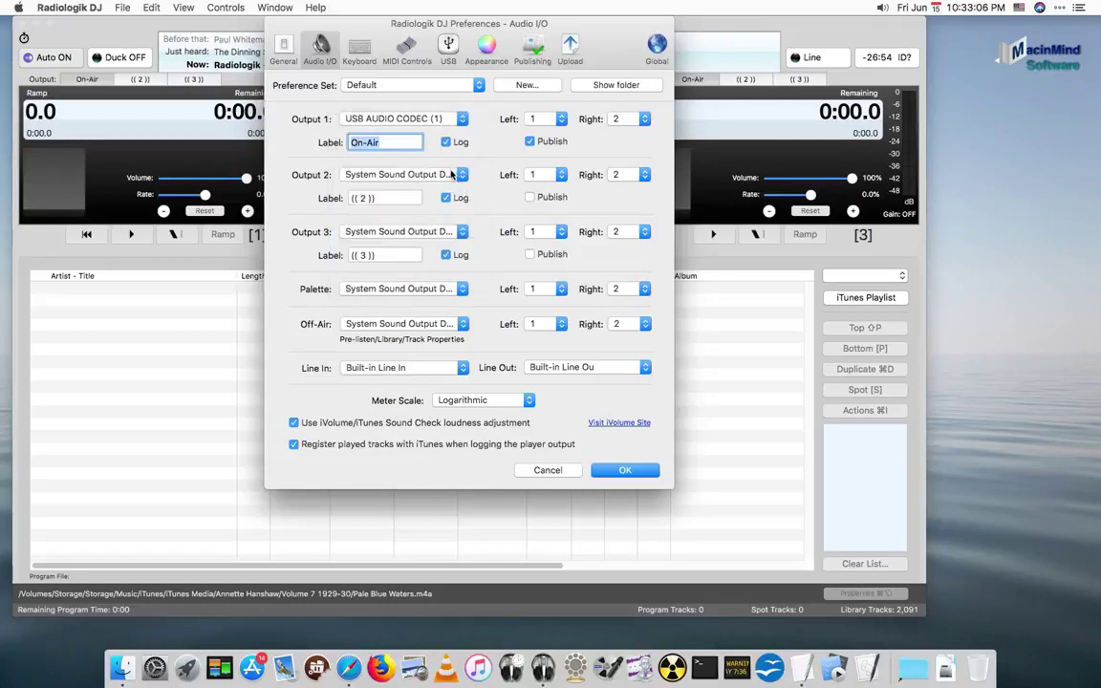
click(457, 176)
click(452, 304)
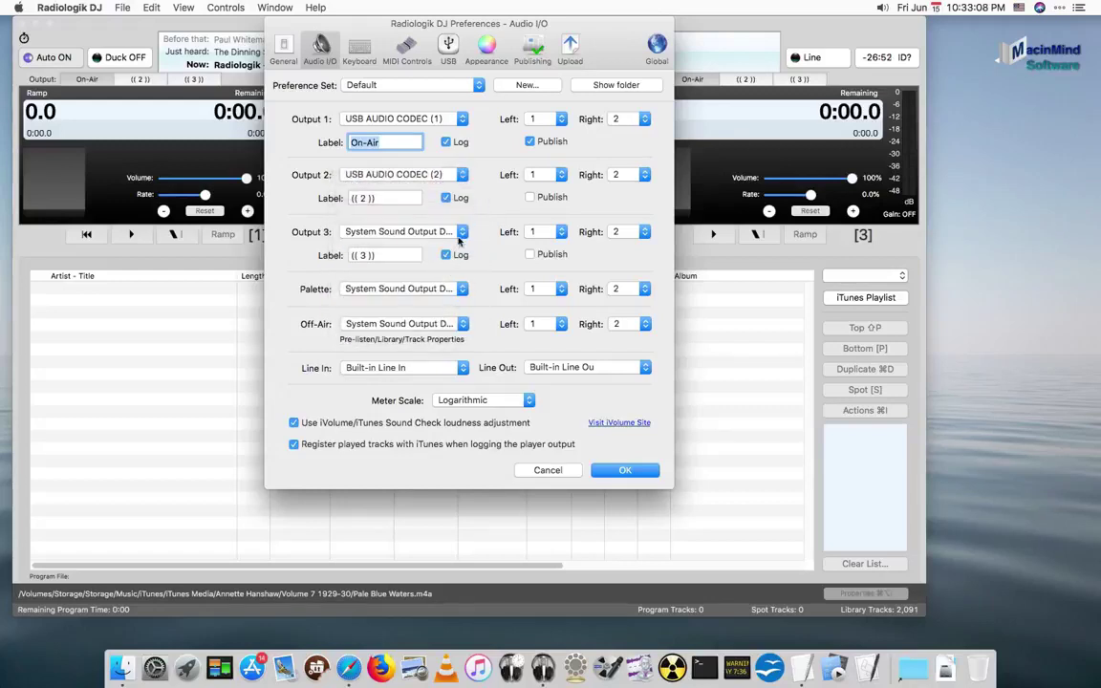
click(458, 233)
click(460, 372)
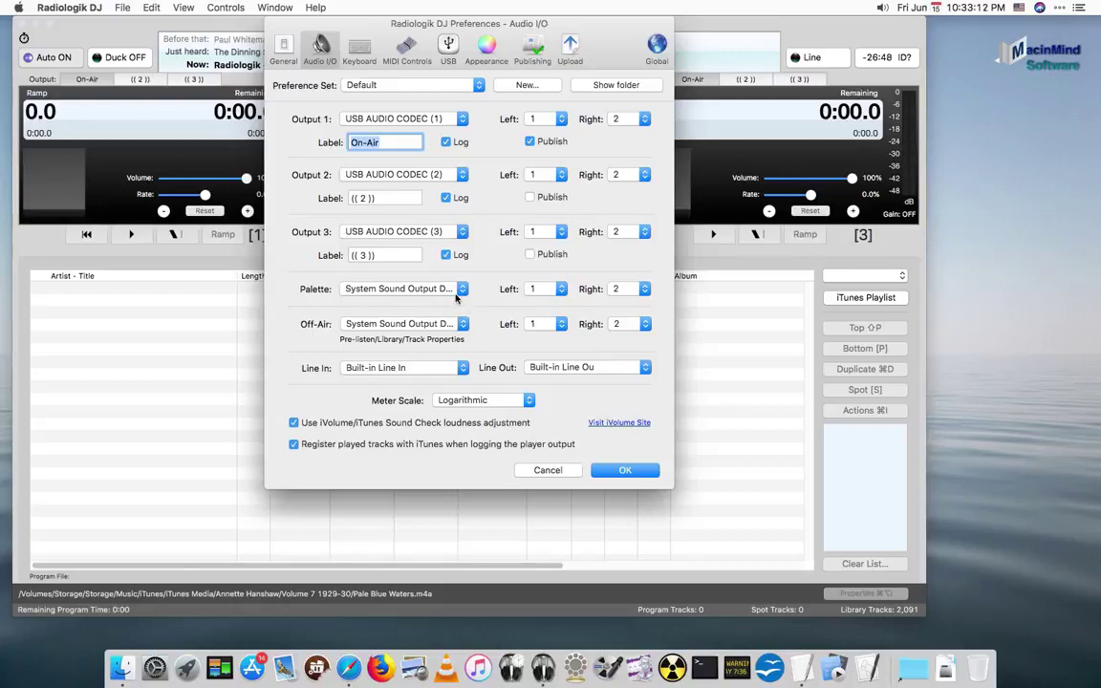
click(456, 293)
click(421, 435)
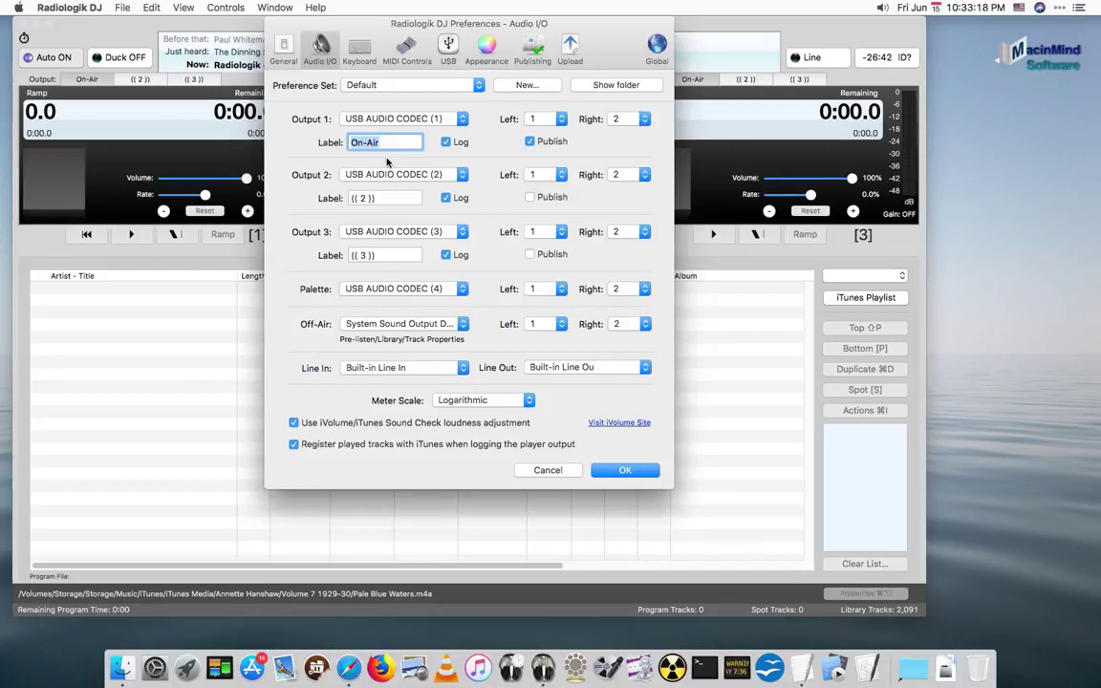
Label the outputs Airlite 4, Airlite 5 and Airlite 6, then confirm the preferences
text(Airlite 4)
key(Tab)
text(Airlite 5)
key(Tab)
text(Airlite)
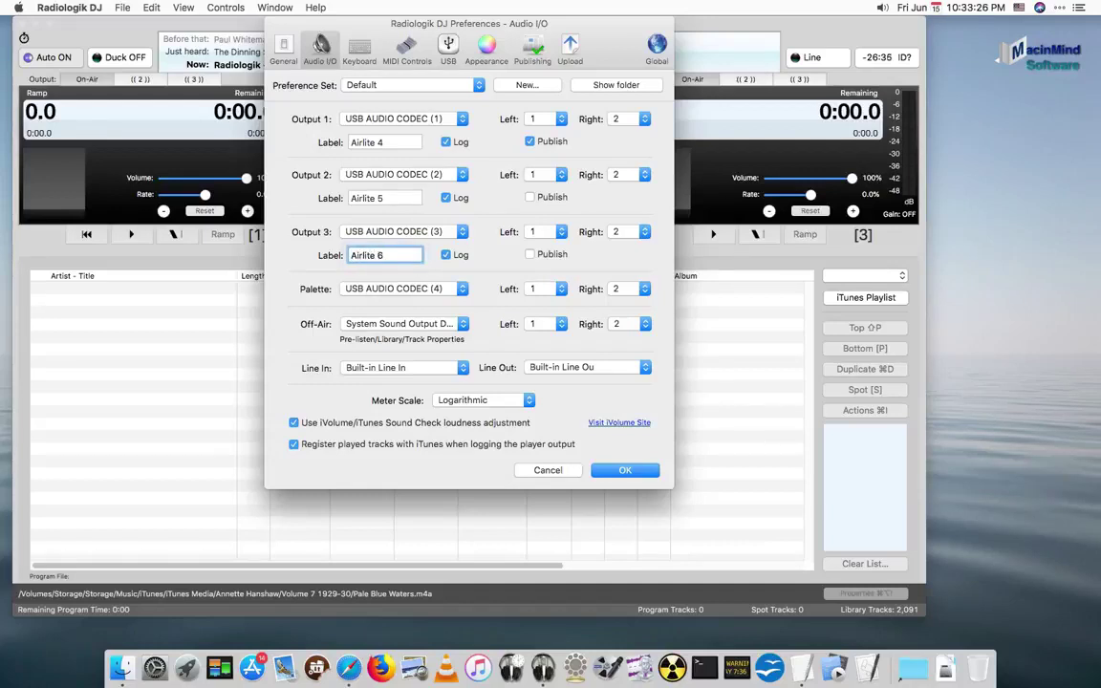
key(Return)
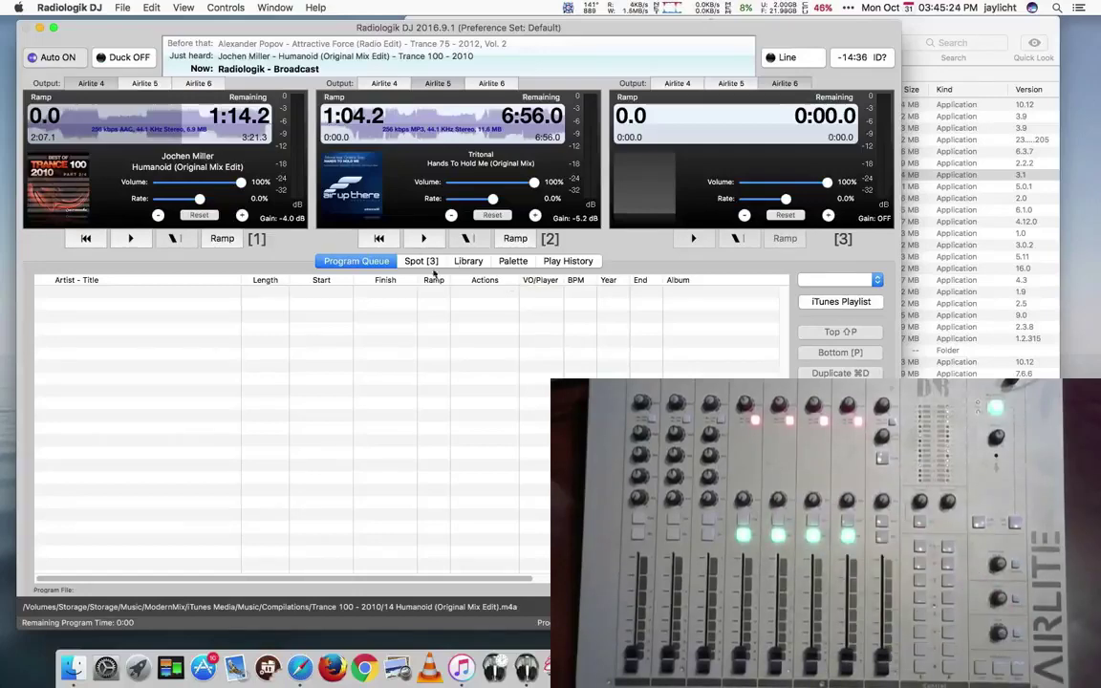
Show the Library track list while Humanoid (Original Mix Edit) plays on deck 1
click(468, 261)
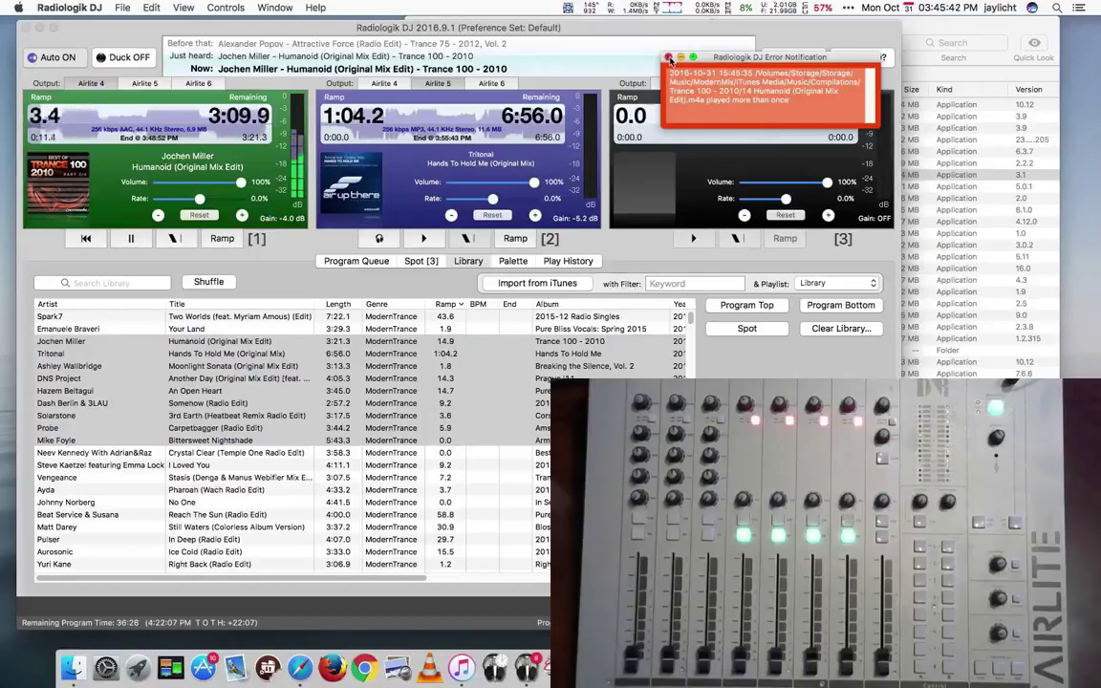
Dismiss the error notice, switch to Auto OFF and rewind deck 1's Humanoid to its start
click(669, 59)
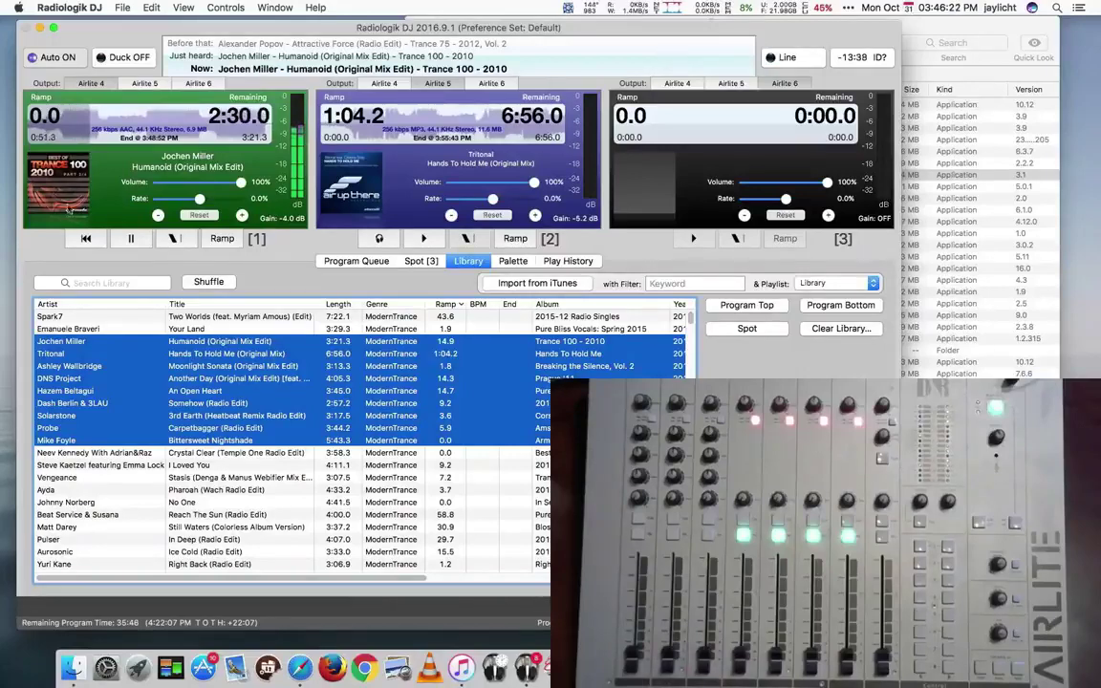
click(57, 57)
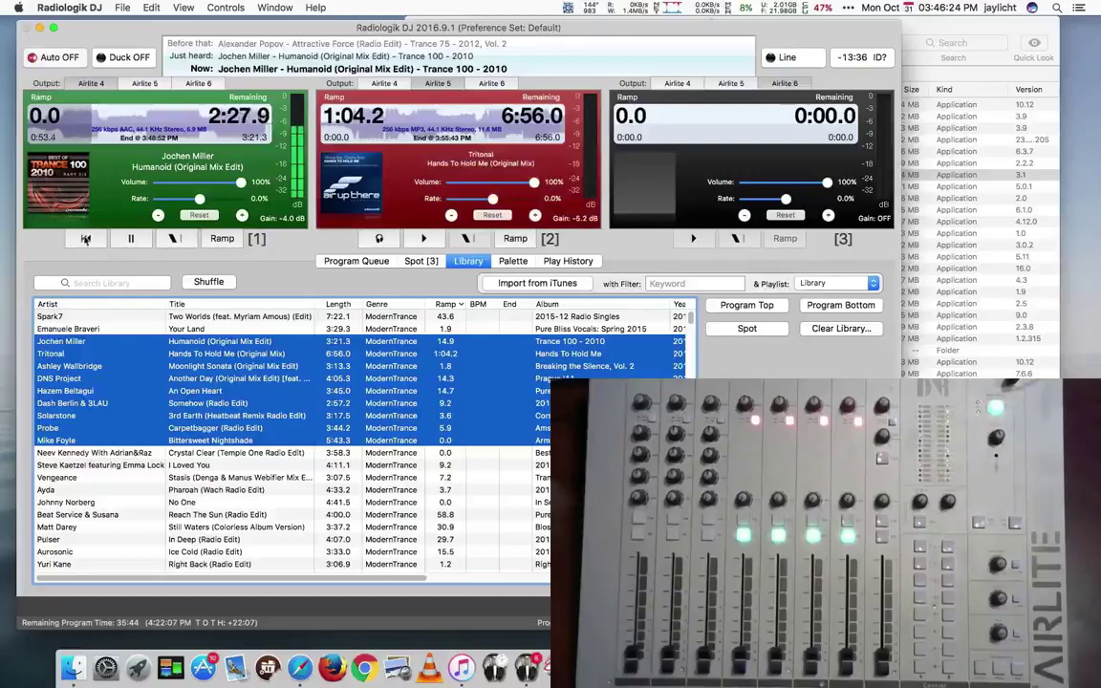
click(86, 239)
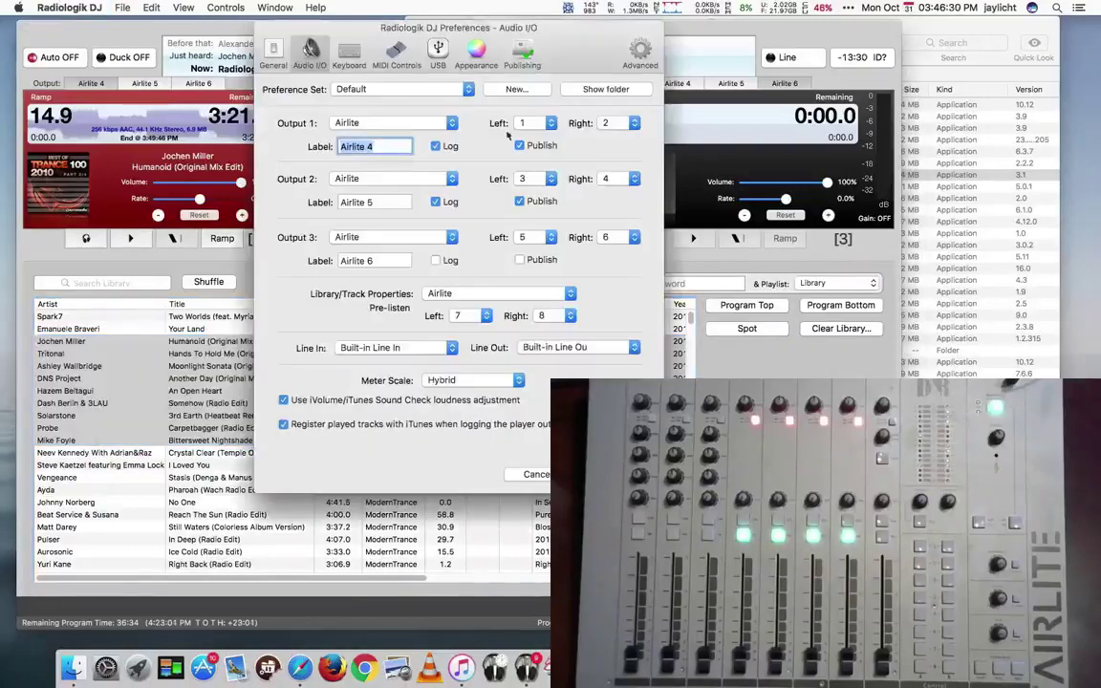
Open the USB controller preferences and arm Player 1's Nothing Set start control
click(439, 52)
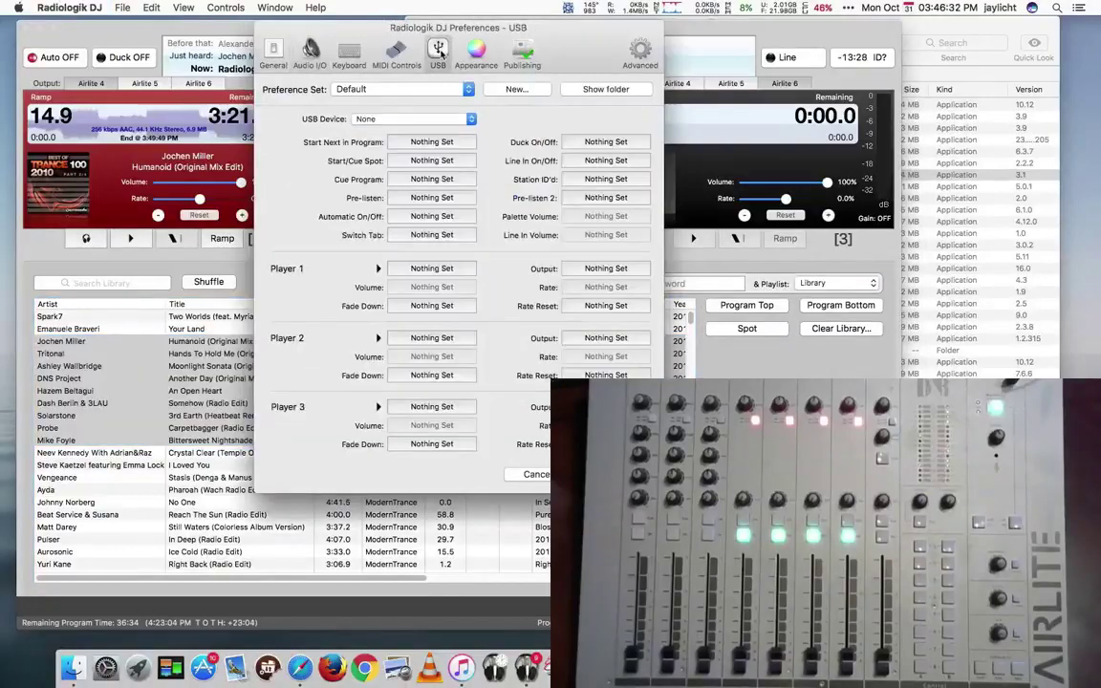
click(437, 269)
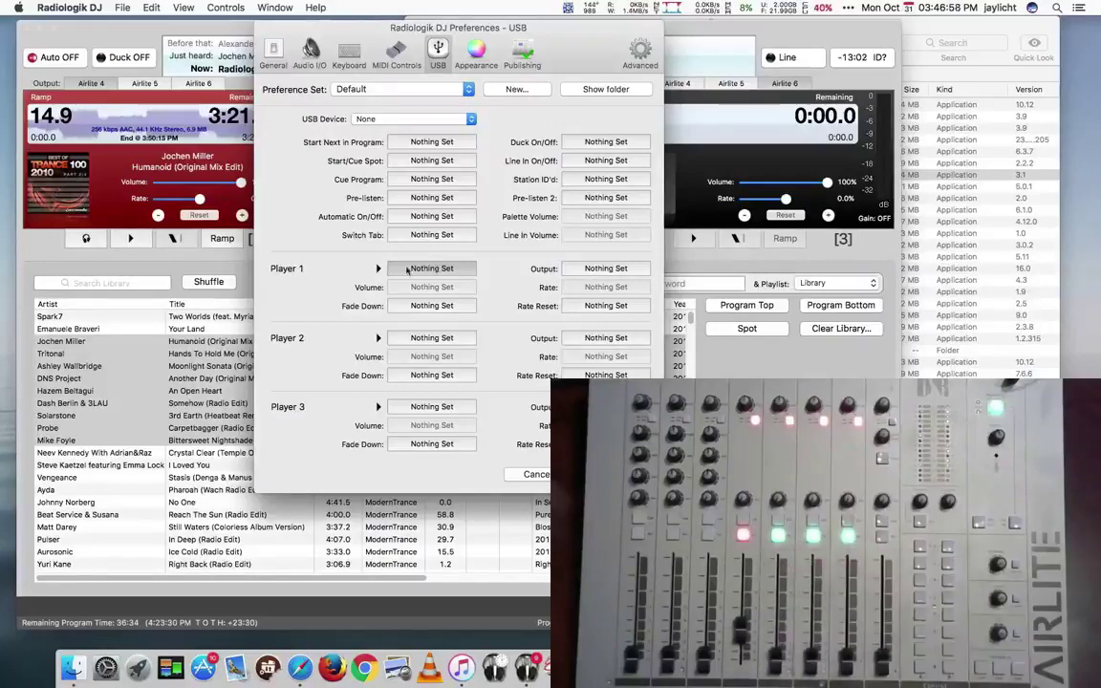
Choose Airlite as the USB device and map Players 1–3 start to Start 4, 5 and 6
click(437, 119)
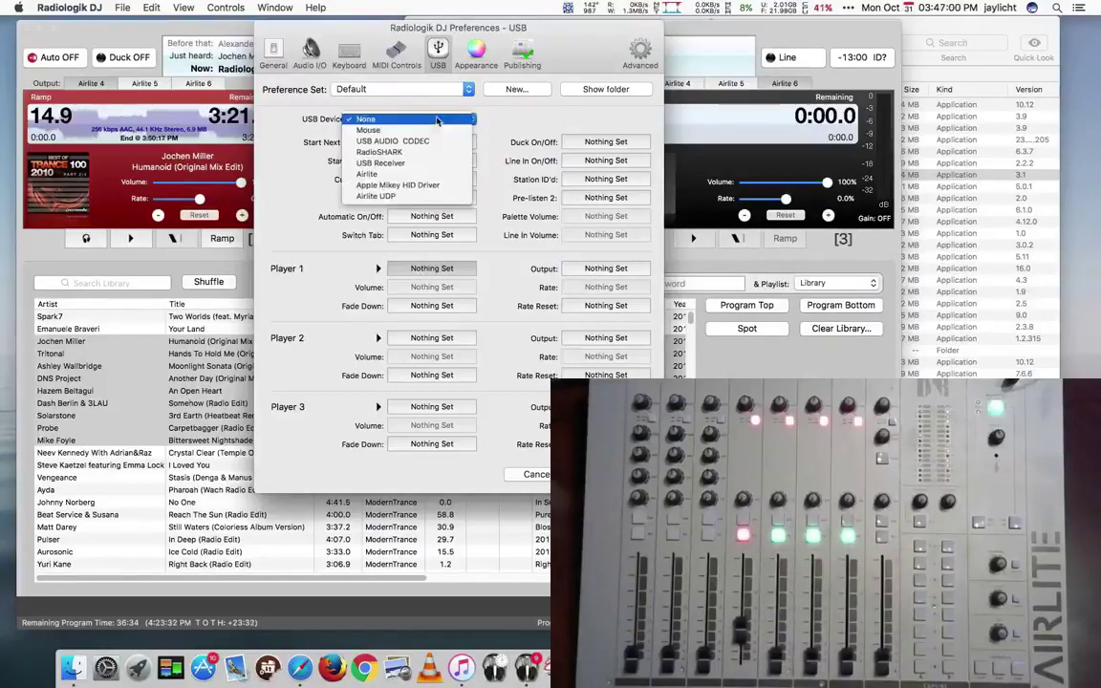
click(386, 419)
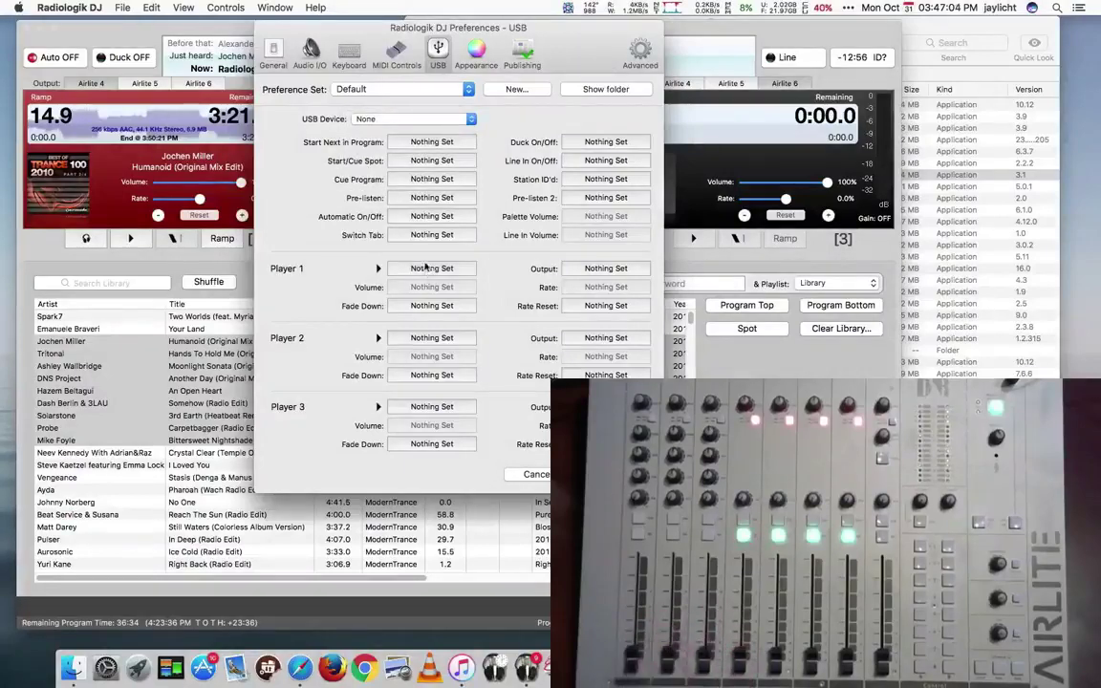
click(368, 118)
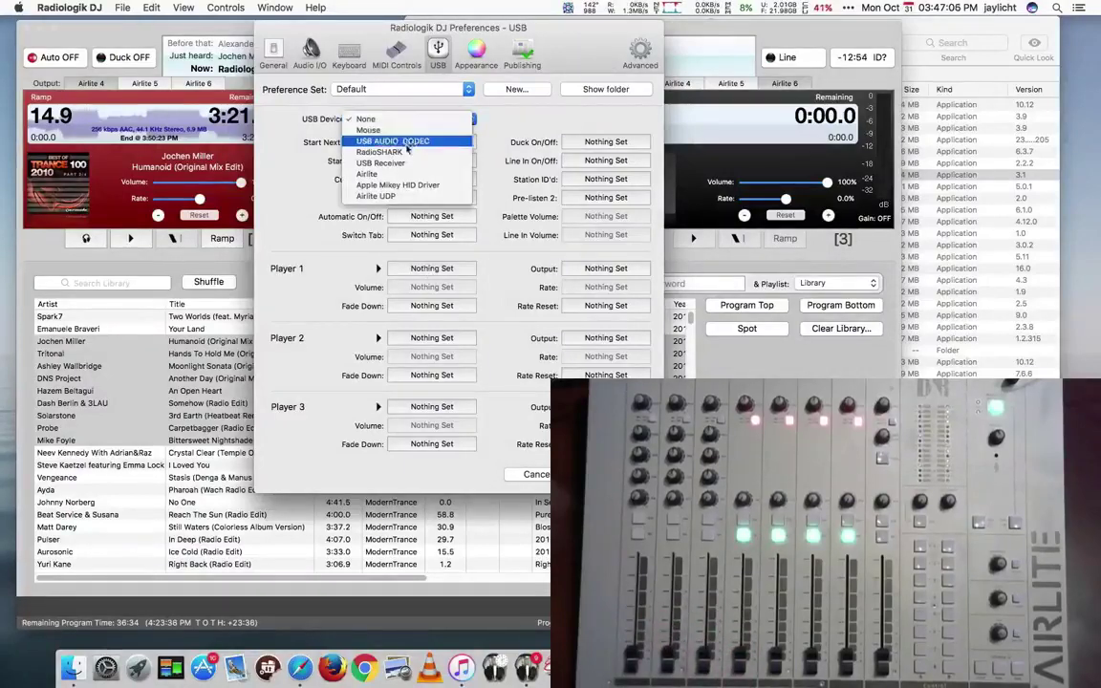
click(377, 174)
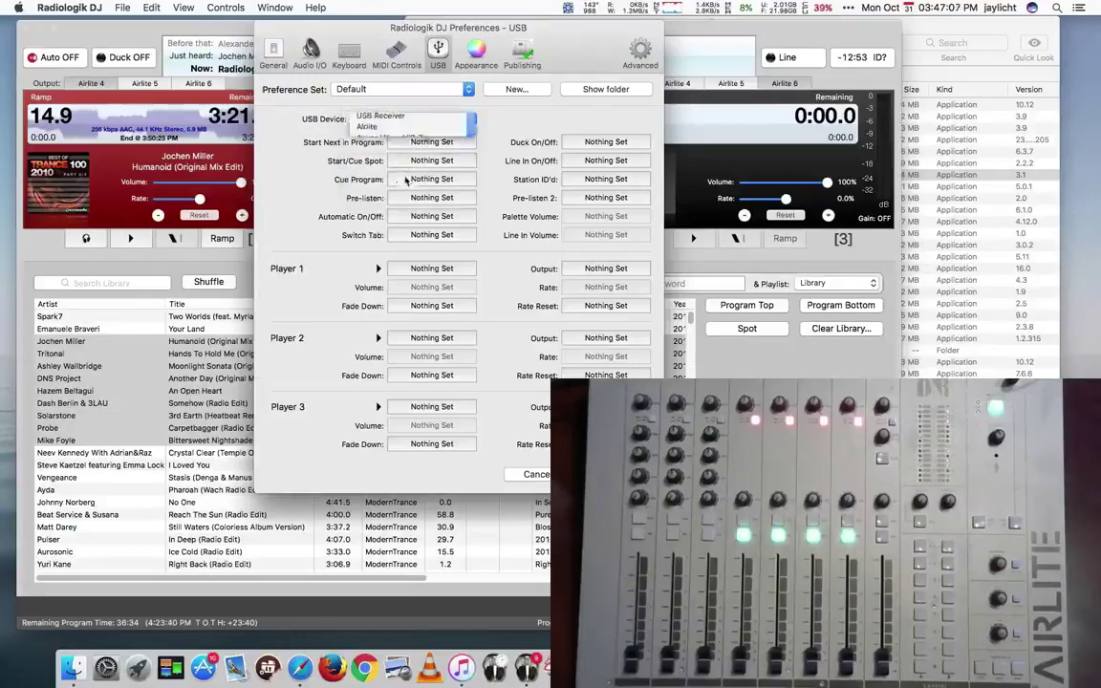
click(433, 271)
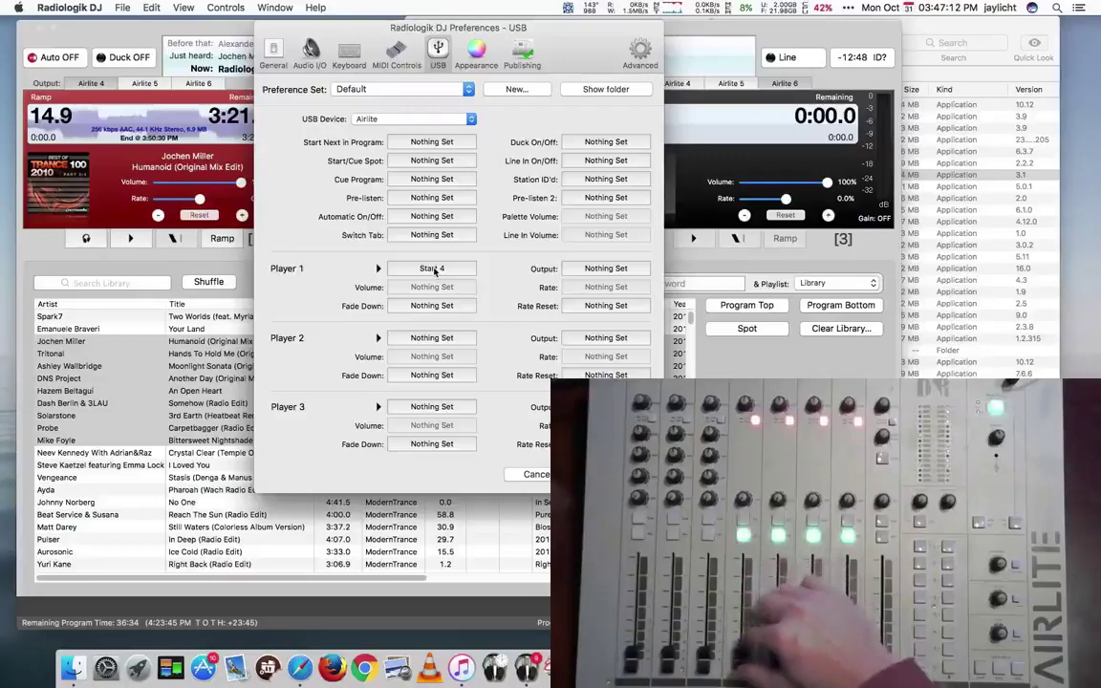
click(453, 340)
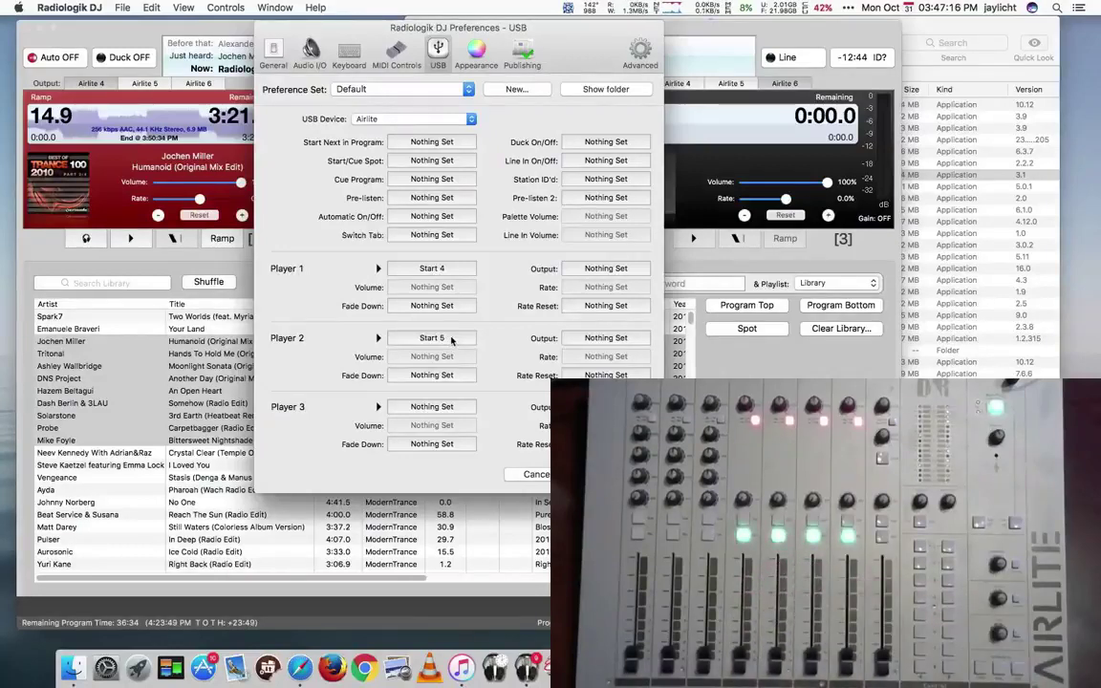
click(451, 406)
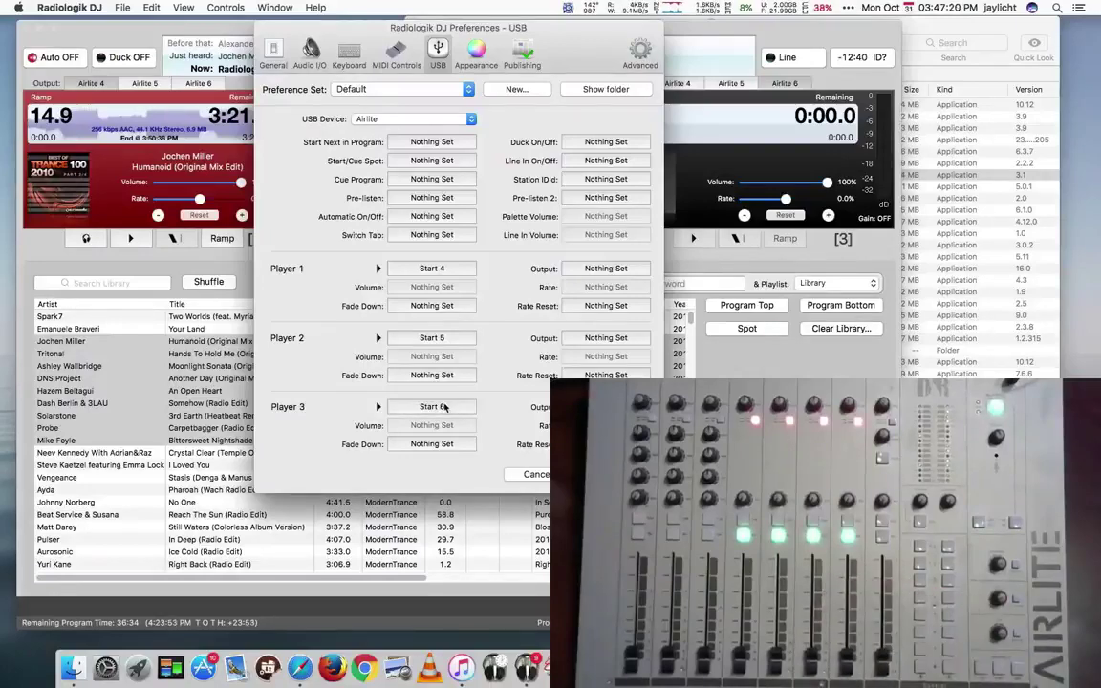
Map Players 1–3 fade down to the Airlite console's Stop 4, Stop 5 and Stop 6 buttons
click(433, 305)
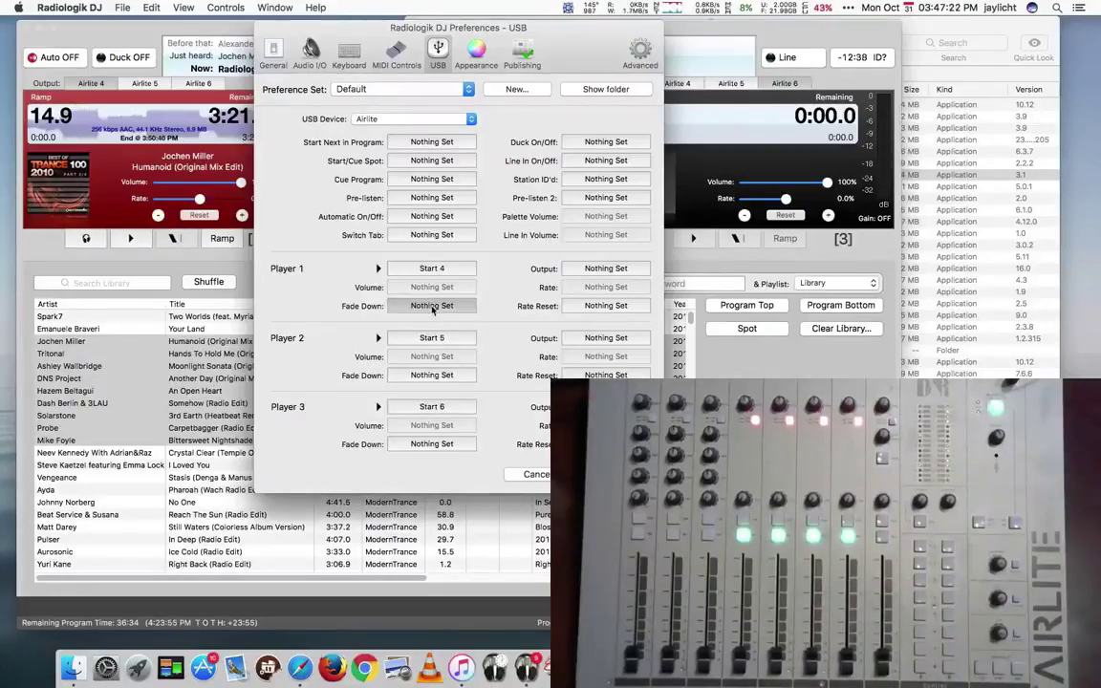
click(432, 306)
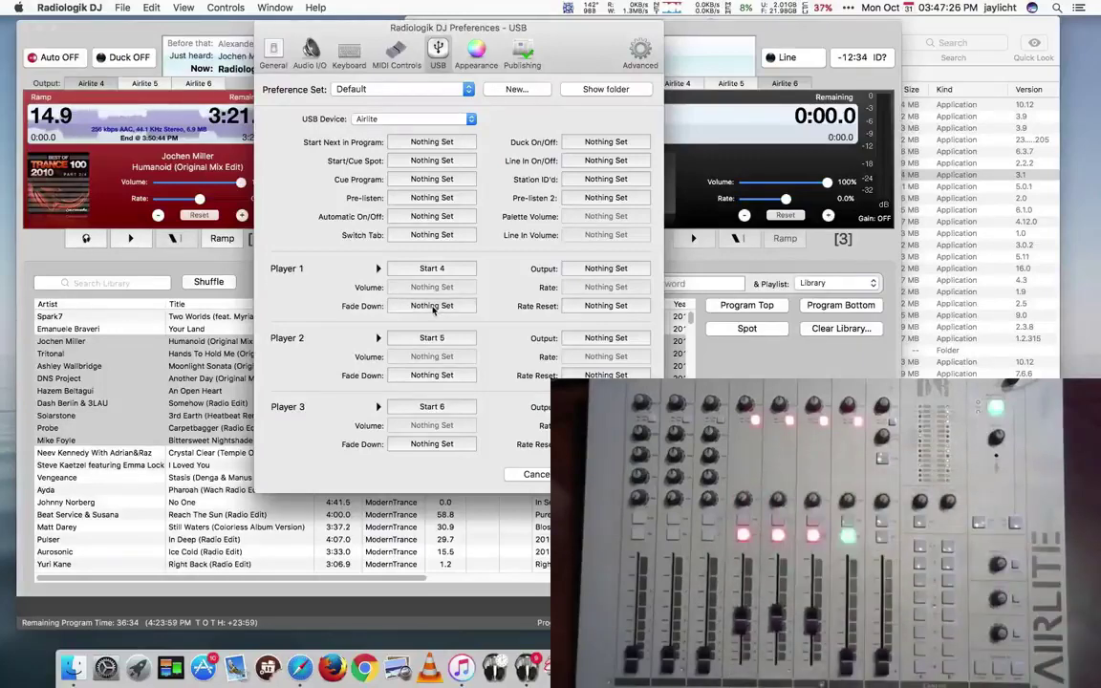
click(433, 306)
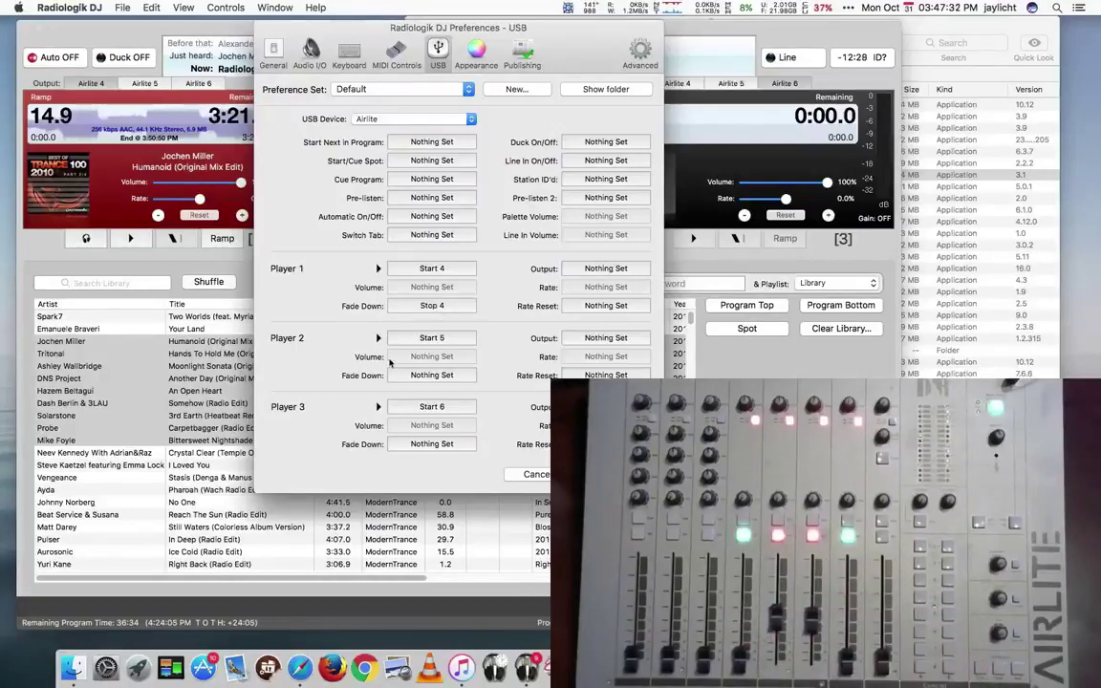
click(427, 375)
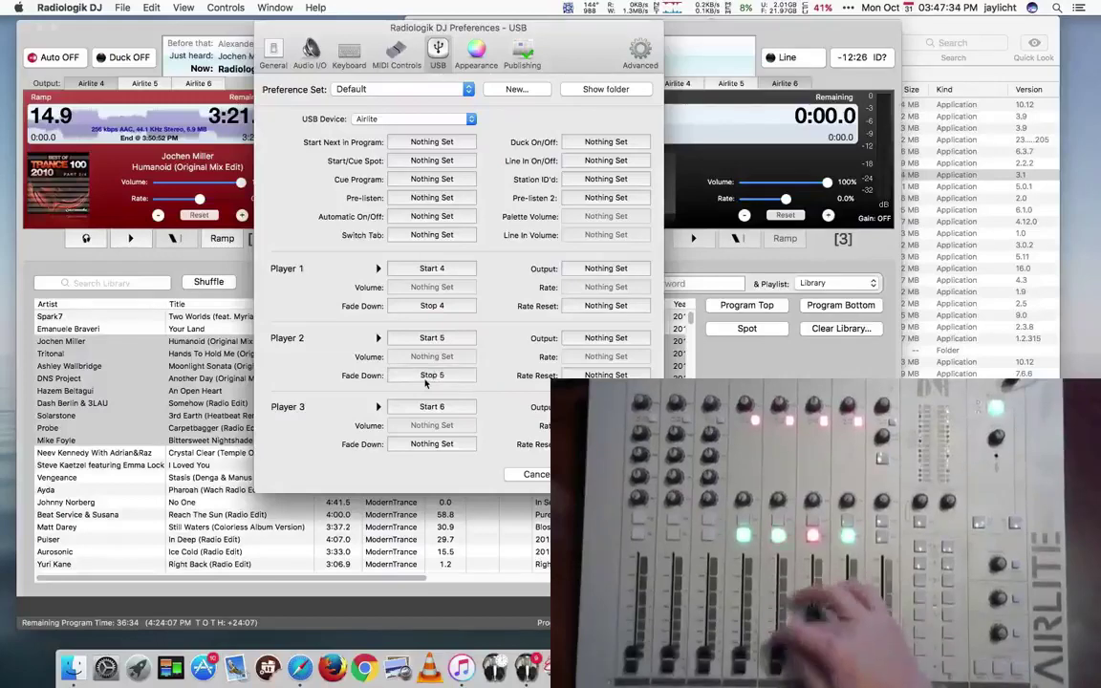
click(437, 446)
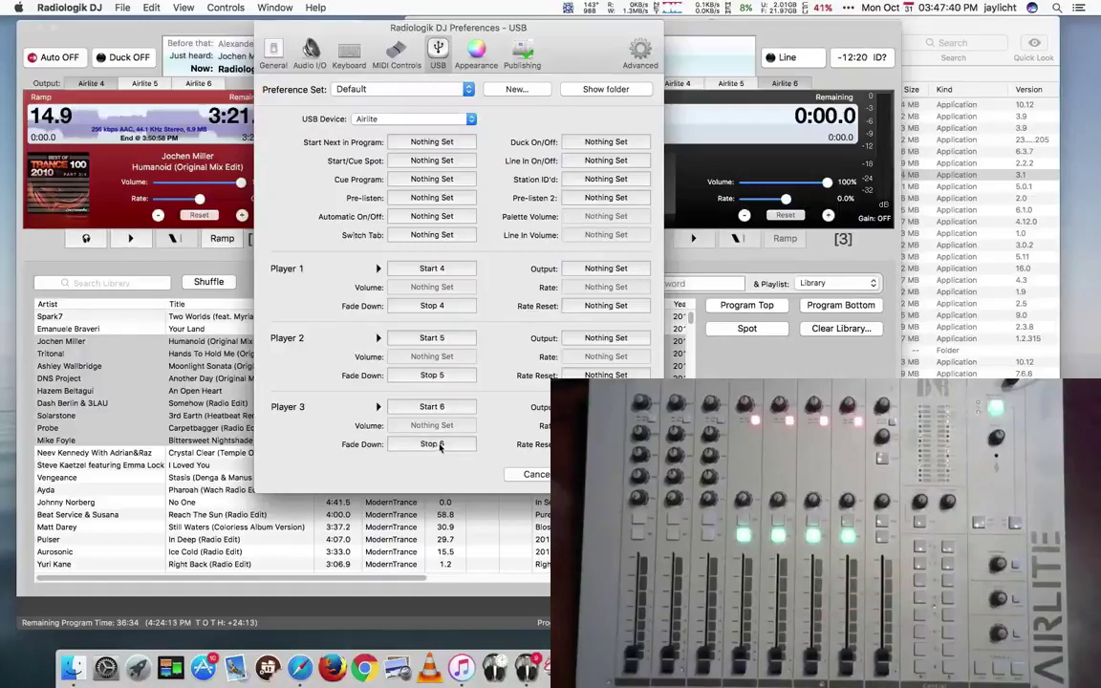
Close Preferences, then reopen them on the General pane with Fade Down at 1 second
key(Return)
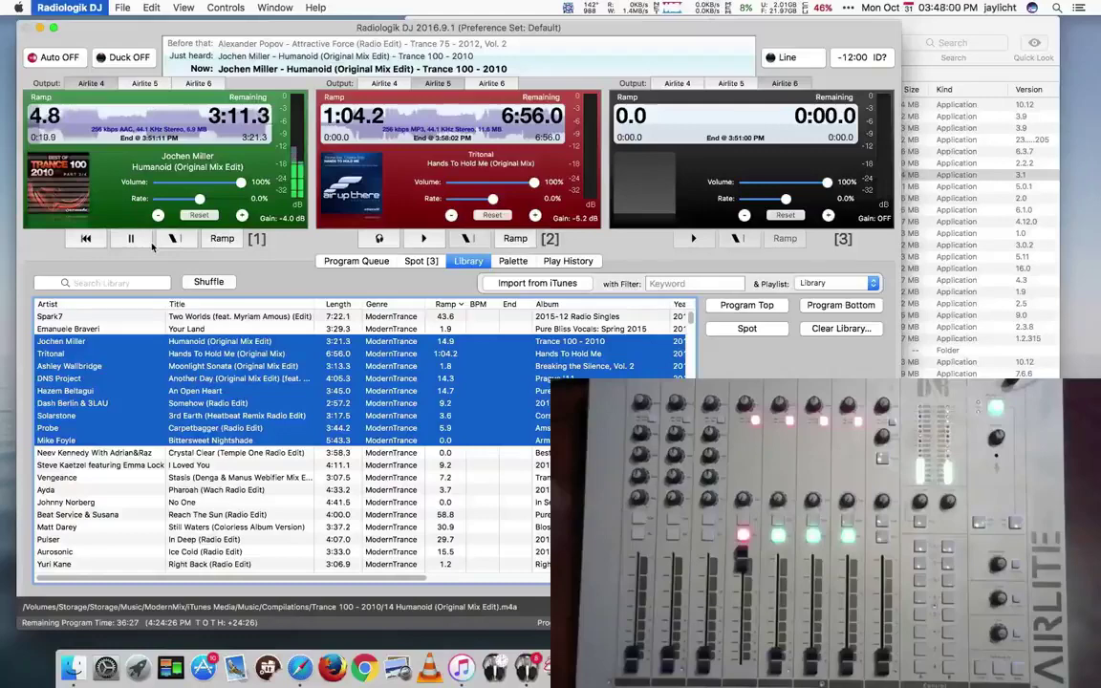
key(super+comma)
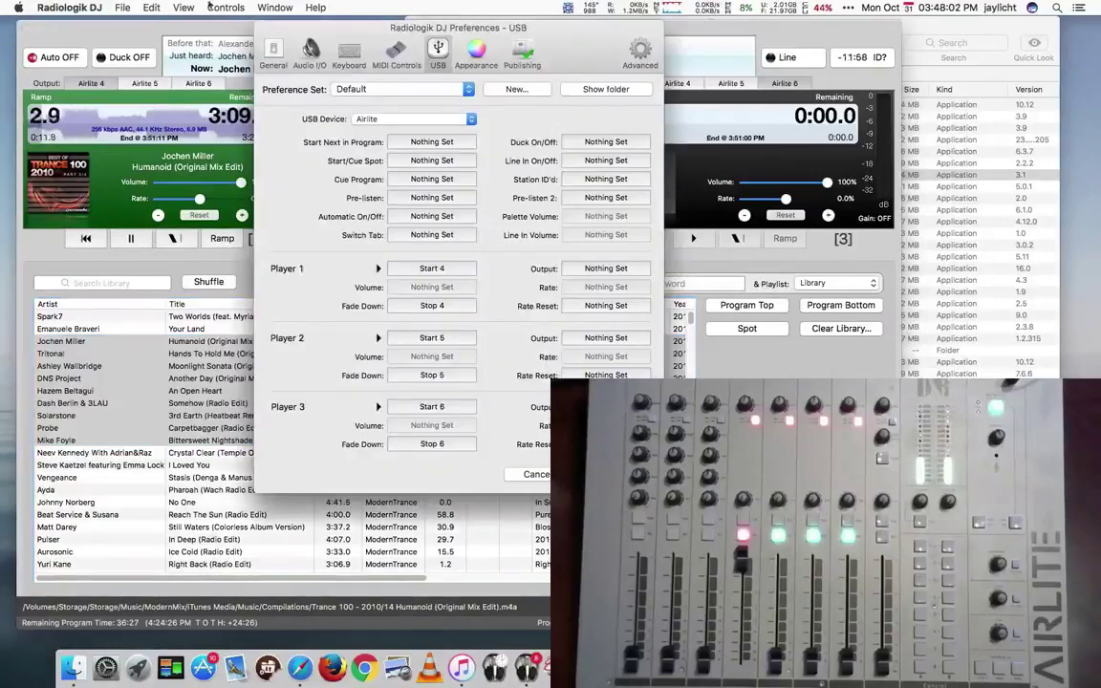
click(273, 53)
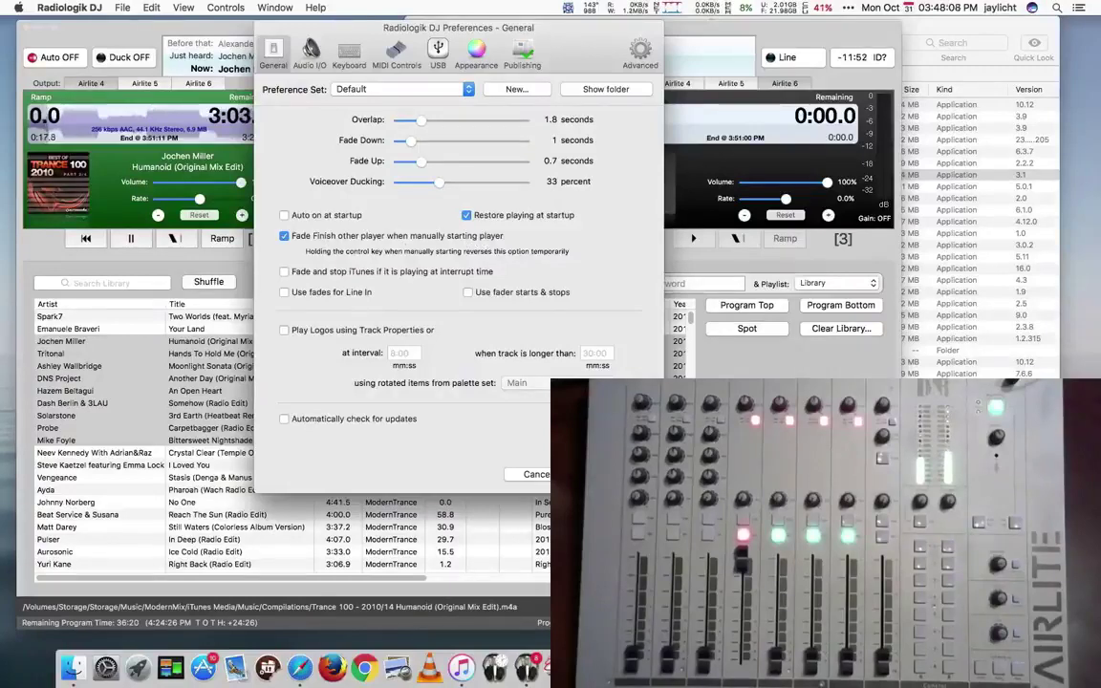
Turn off 'Fade Finish other player when manually starting player' and show the cart Palette
key(Escape)
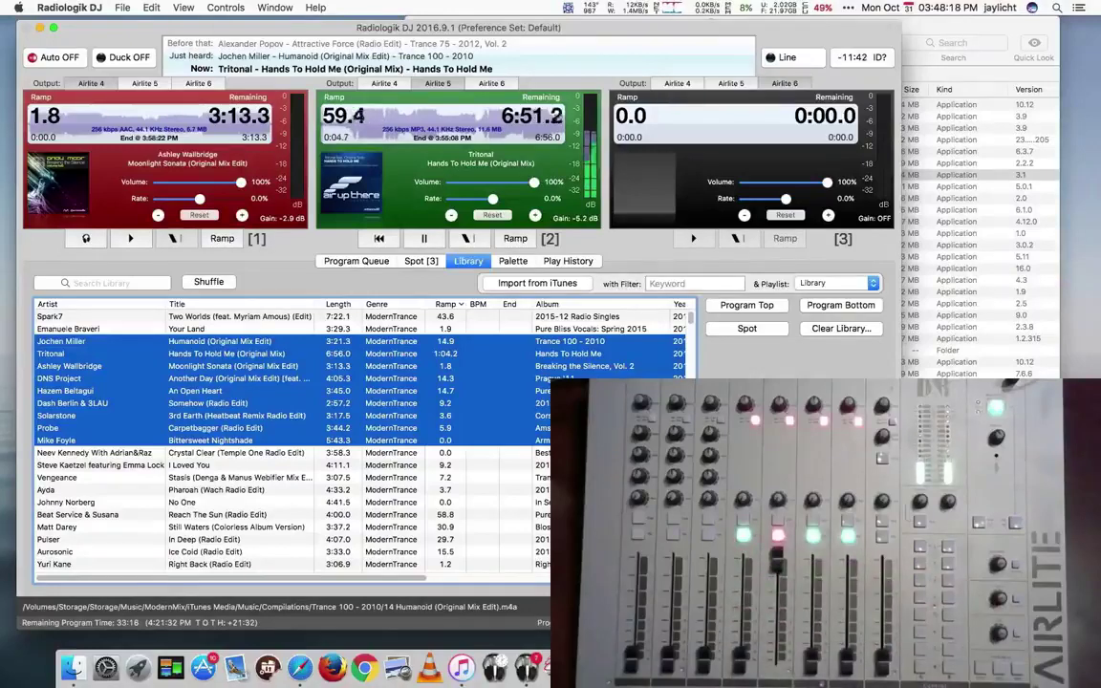
key(super+comma)
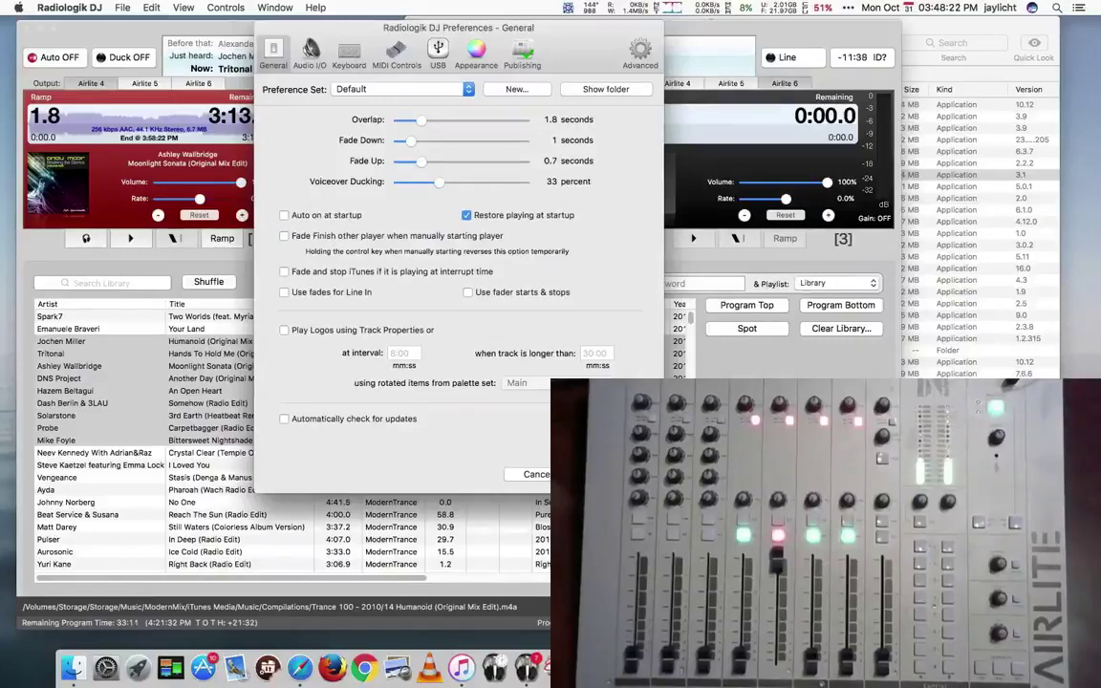
key(Escape)
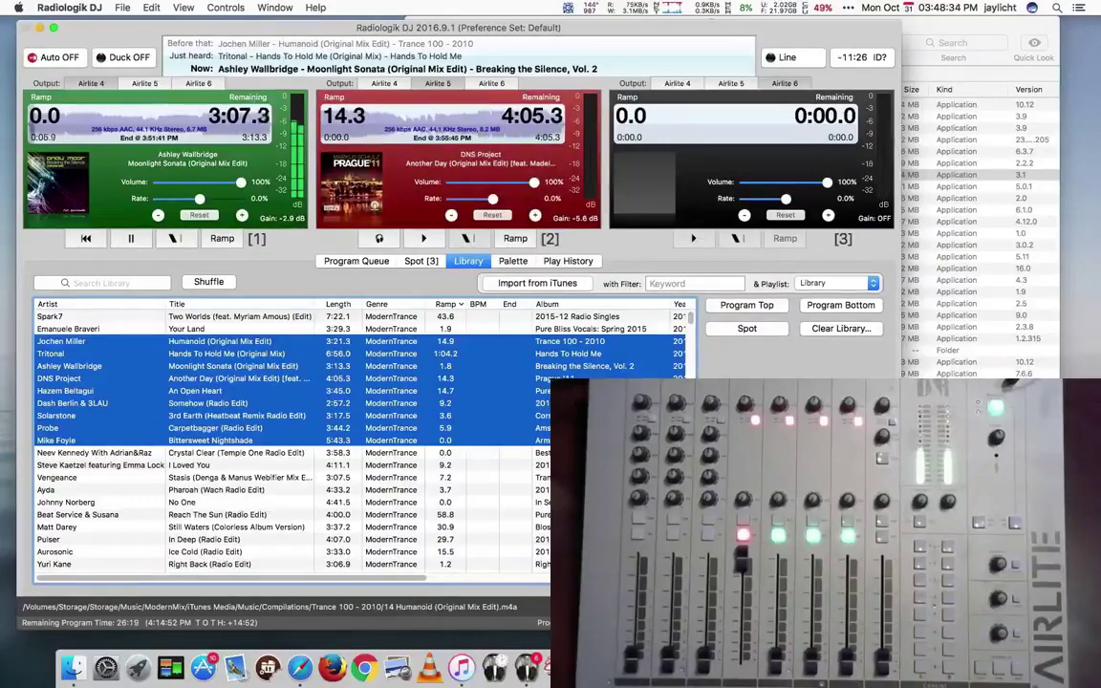
click(523, 261)
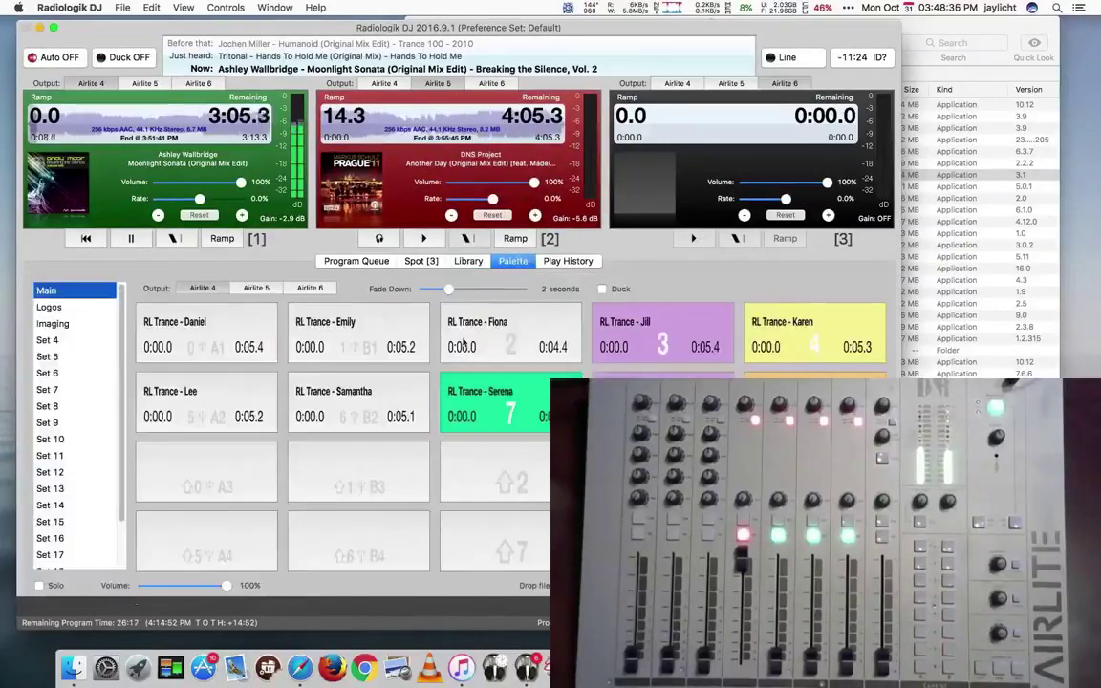
USB-learn the Daniel and Emily carts to Airlite console buttons, then view the empty Set 7
right_click(211, 323)
click(203, 322)
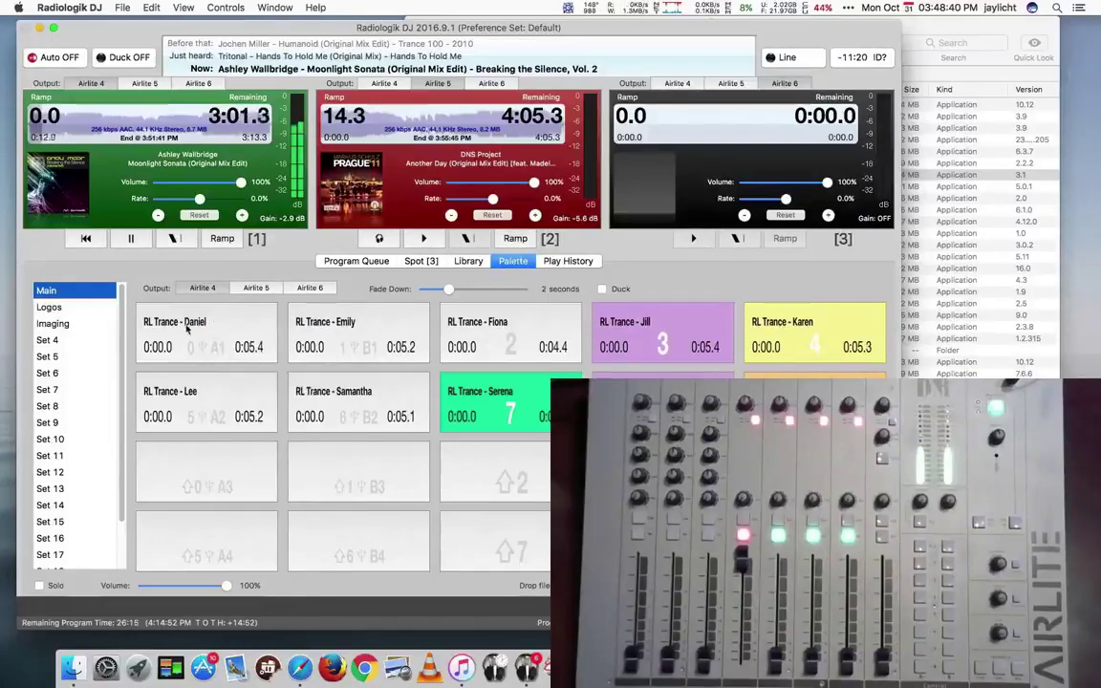
right_click(188, 328)
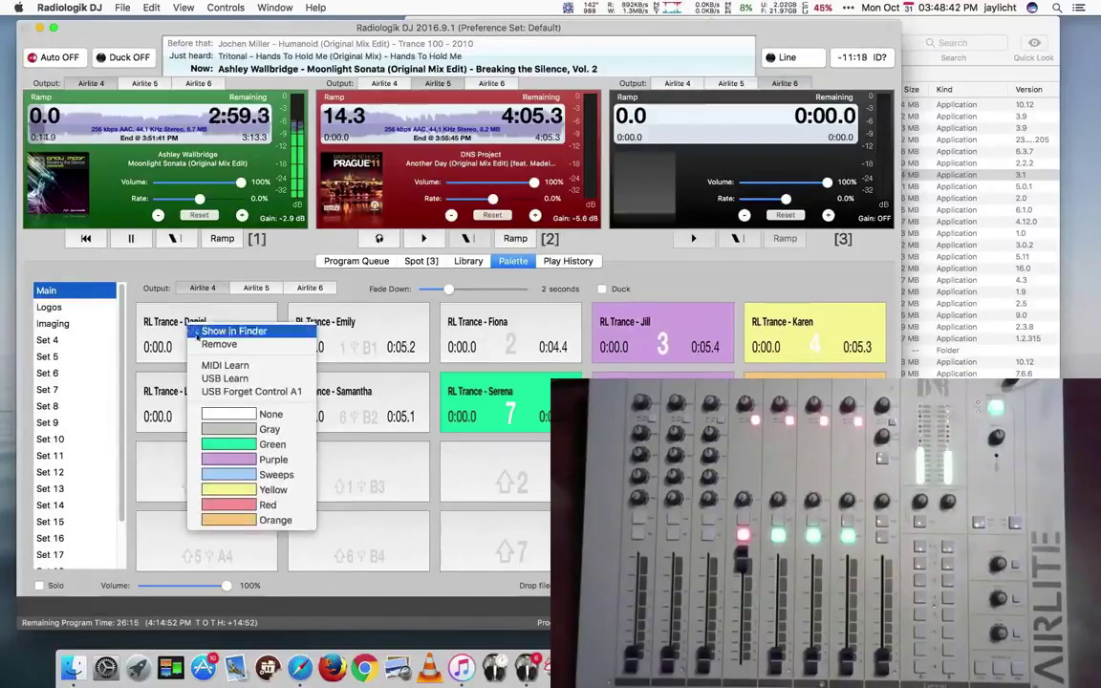
click(234, 379)
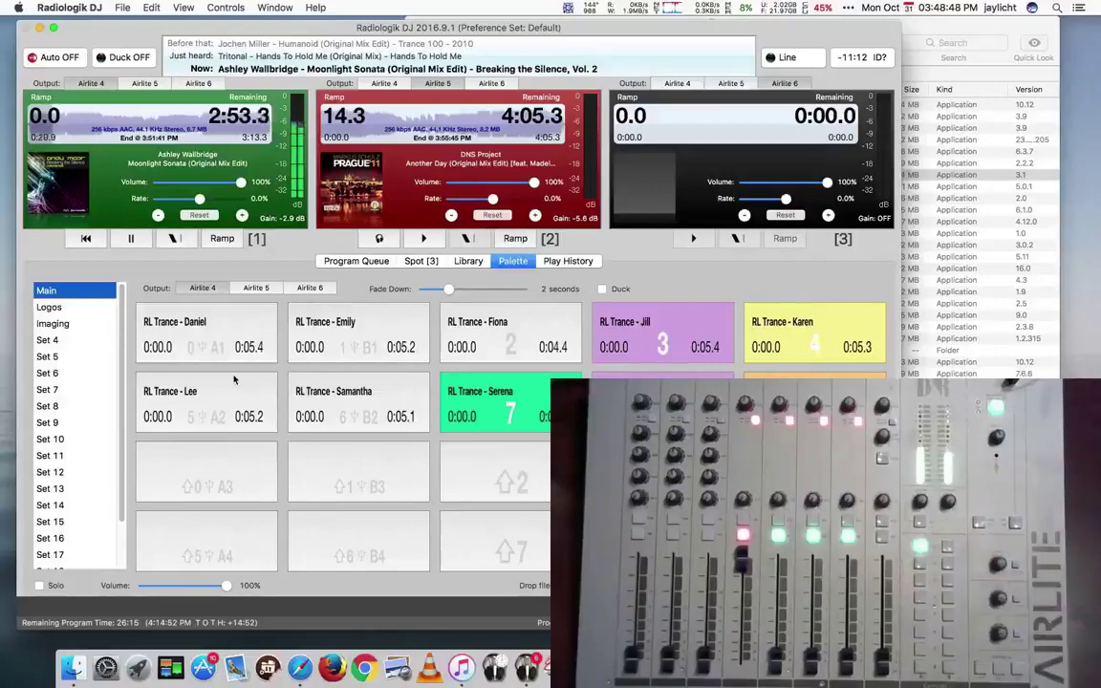
right_click(343, 347)
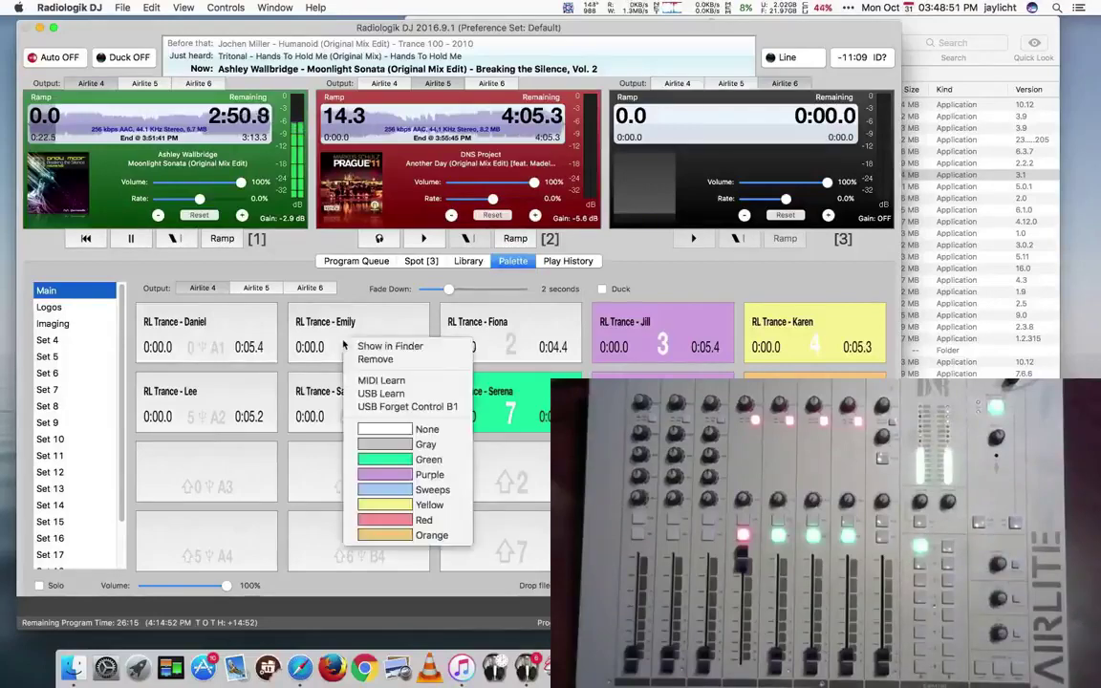
click(373, 394)
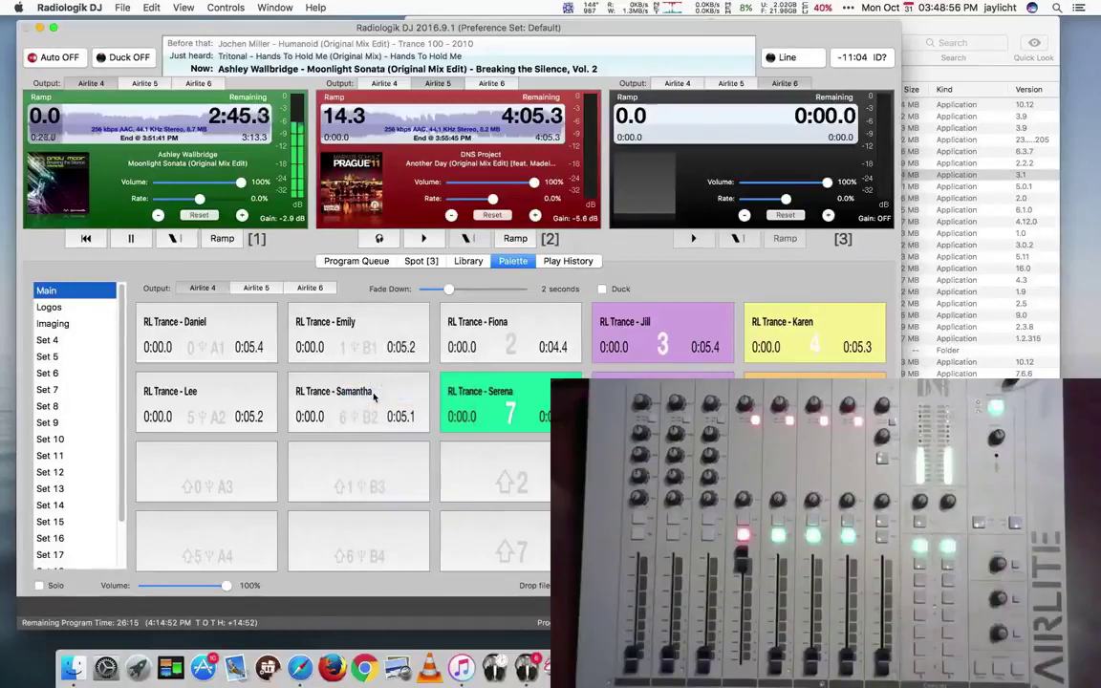
click(68, 394)
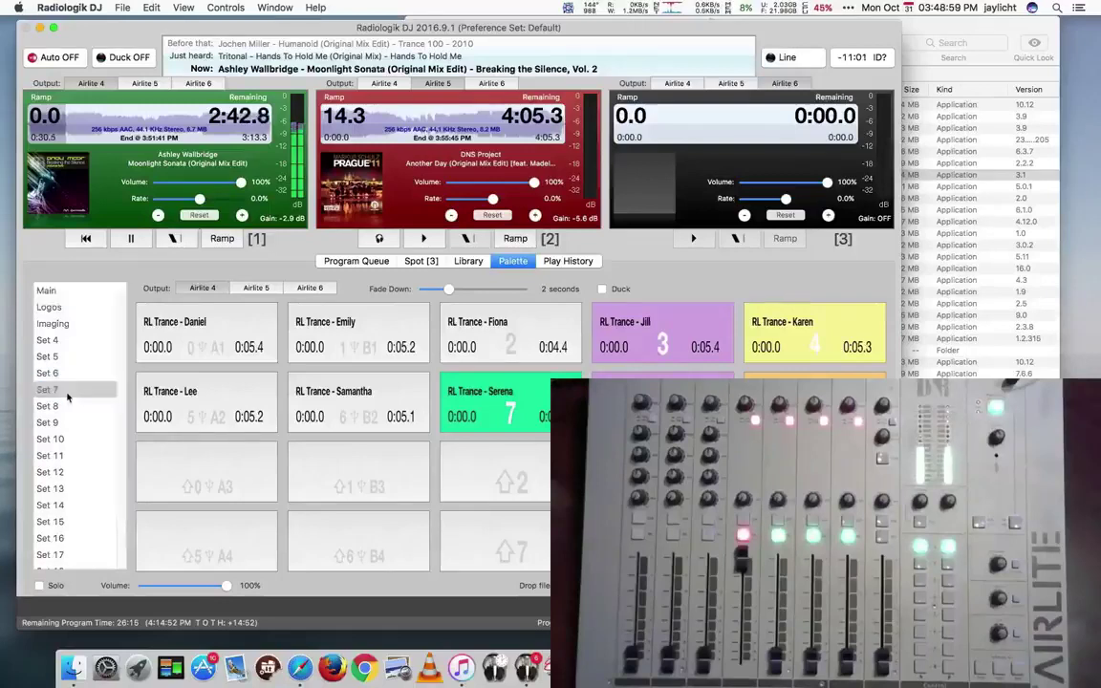
Play the RL Trance - Daniel cart from Main, then fire the Emily and Samantha carts from the console
click(65, 293)
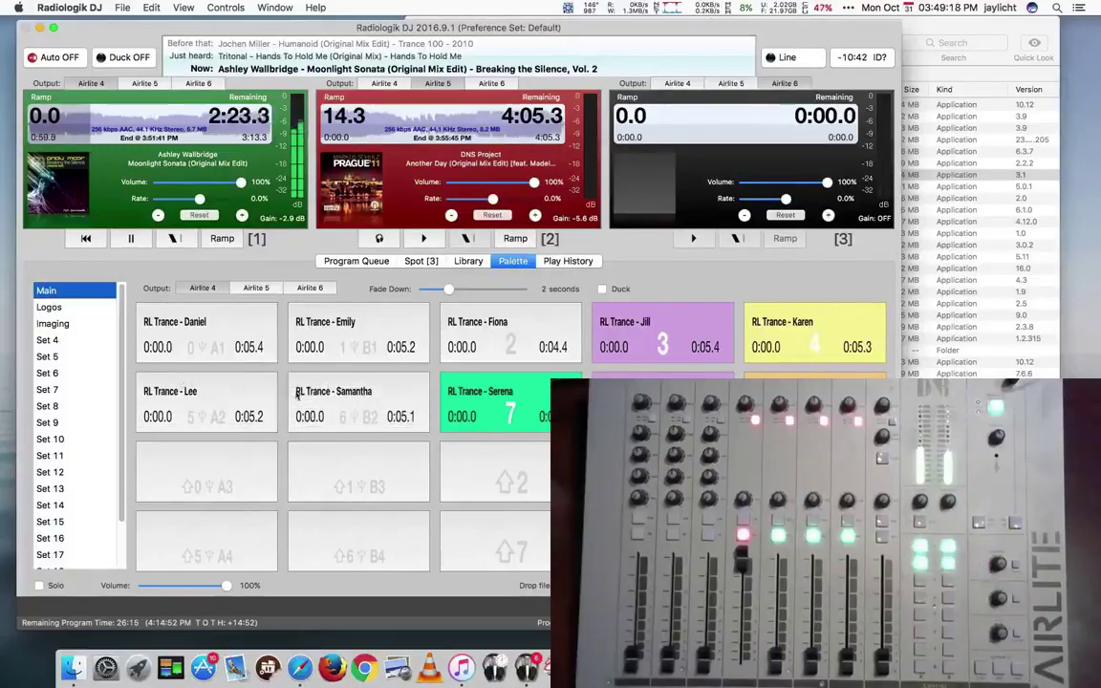
click(212, 335)
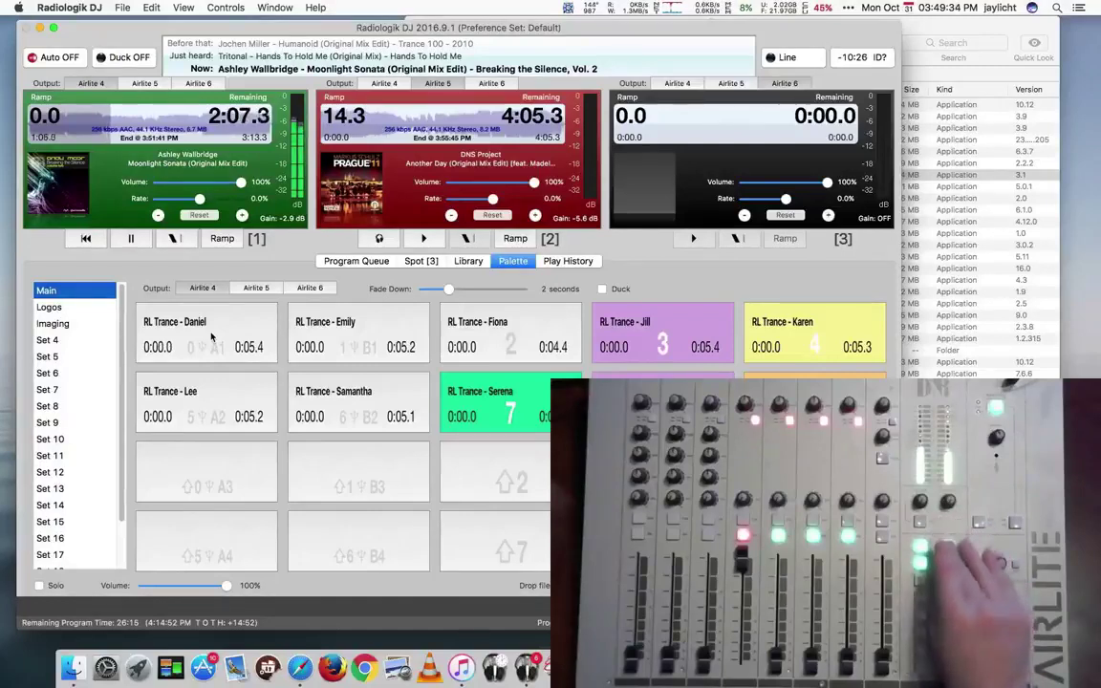
key(1)
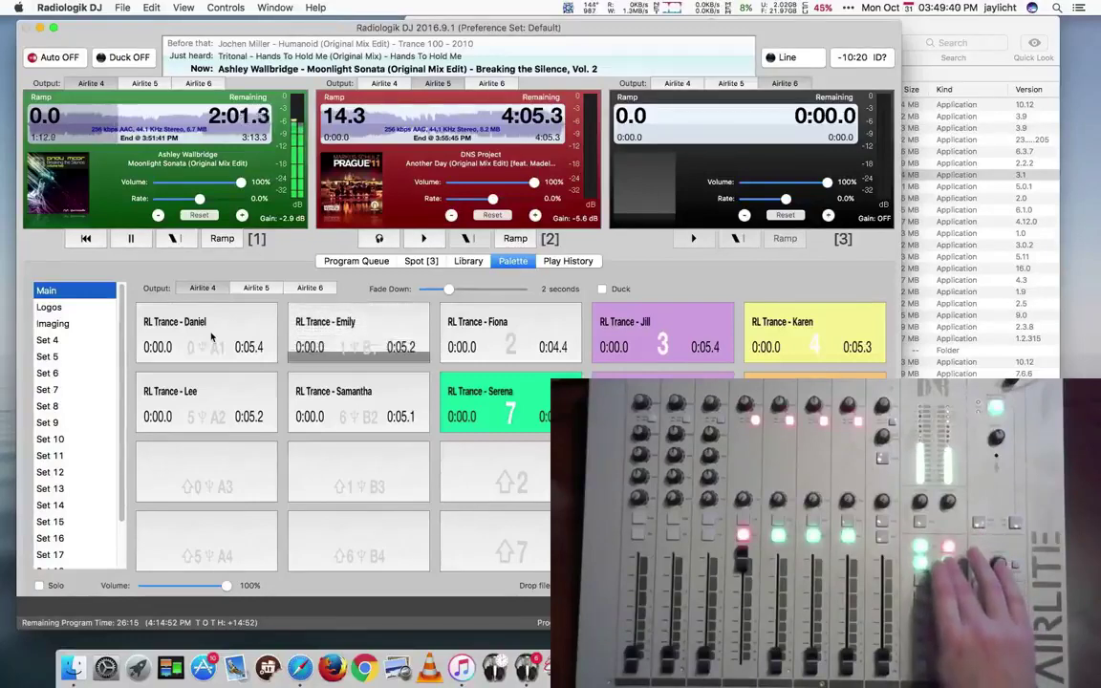
key(6)
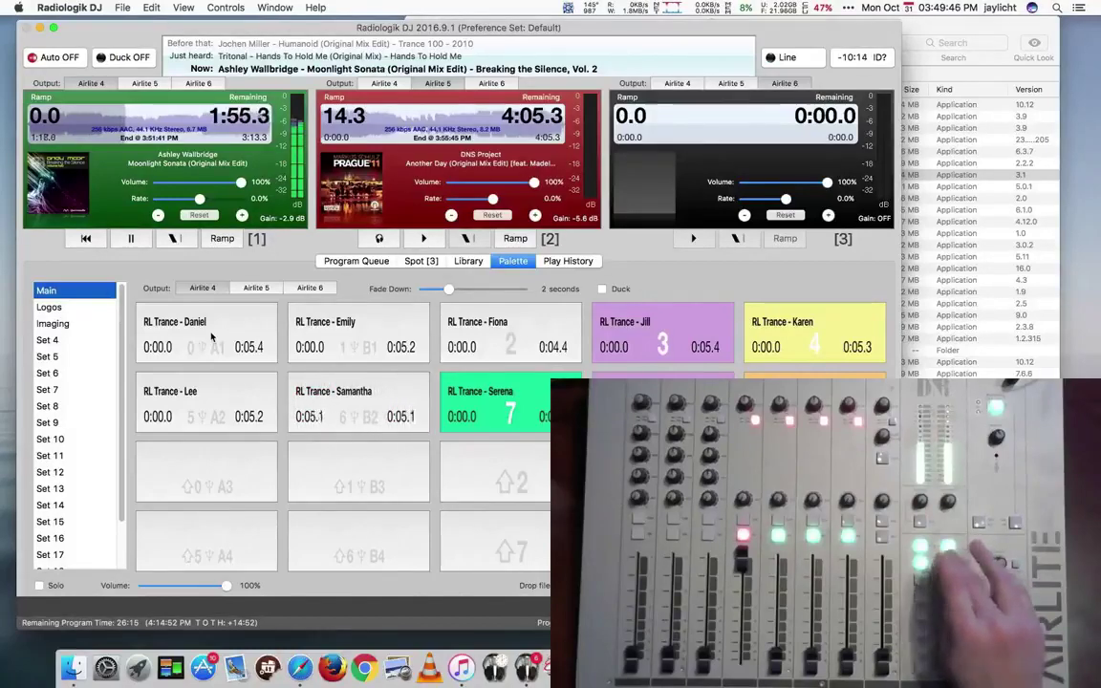
key(6)
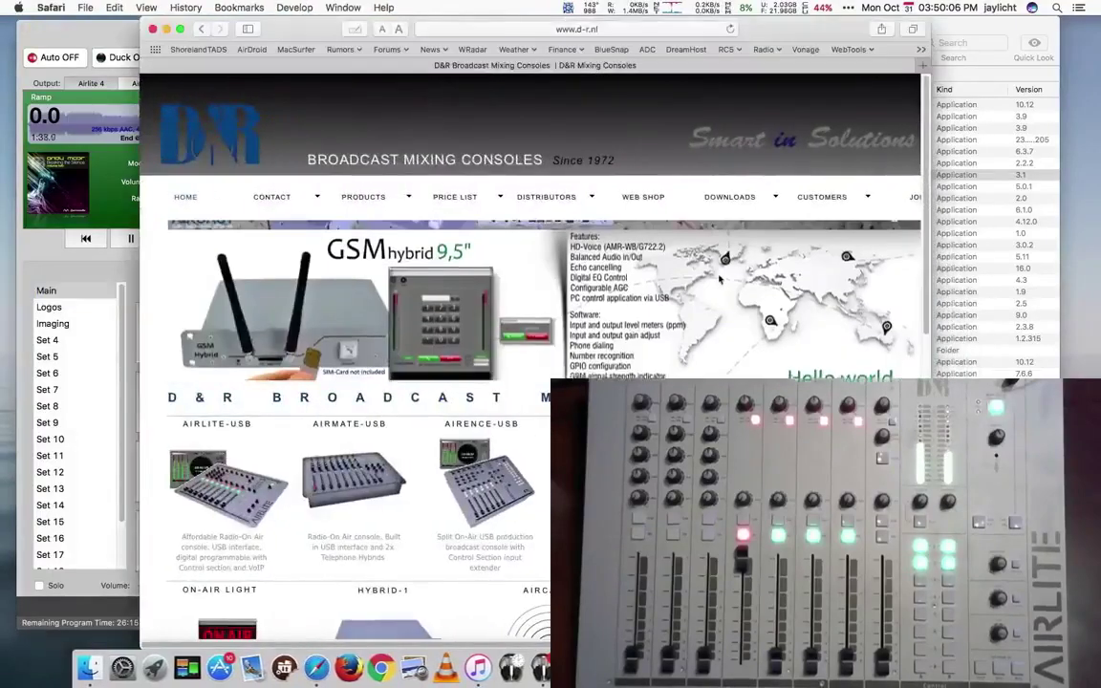
Go to the D&R Software downloads page and scroll down to the Airlite section
mouse_move(767, 198)
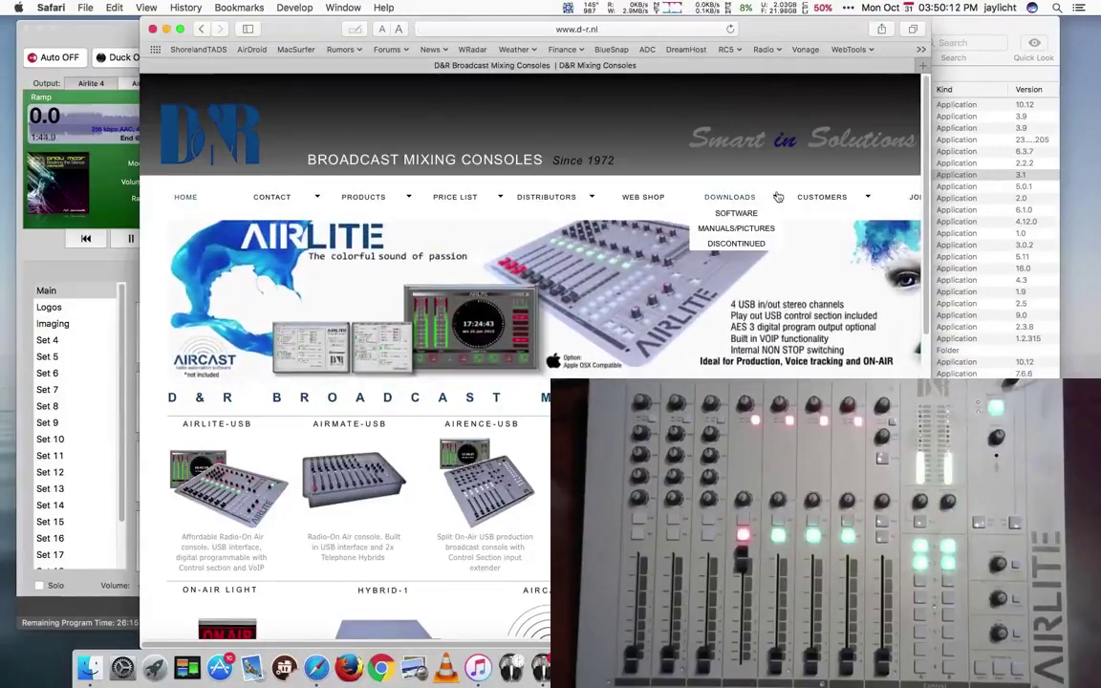
click(734, 213)
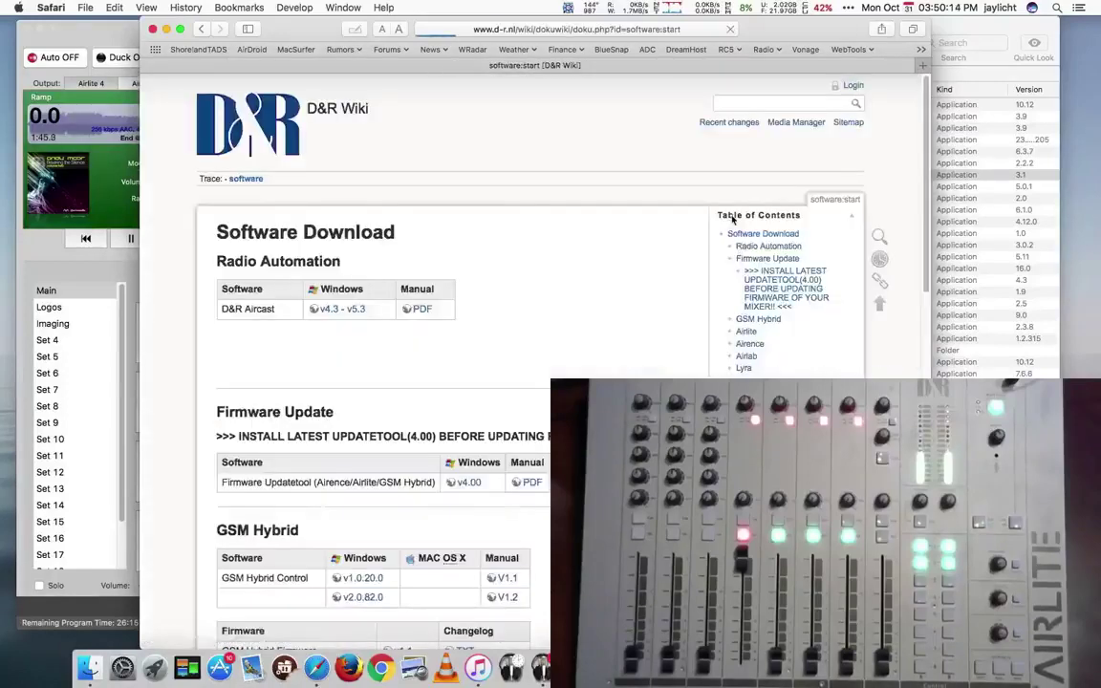
scroll(735, 218, down, 10)
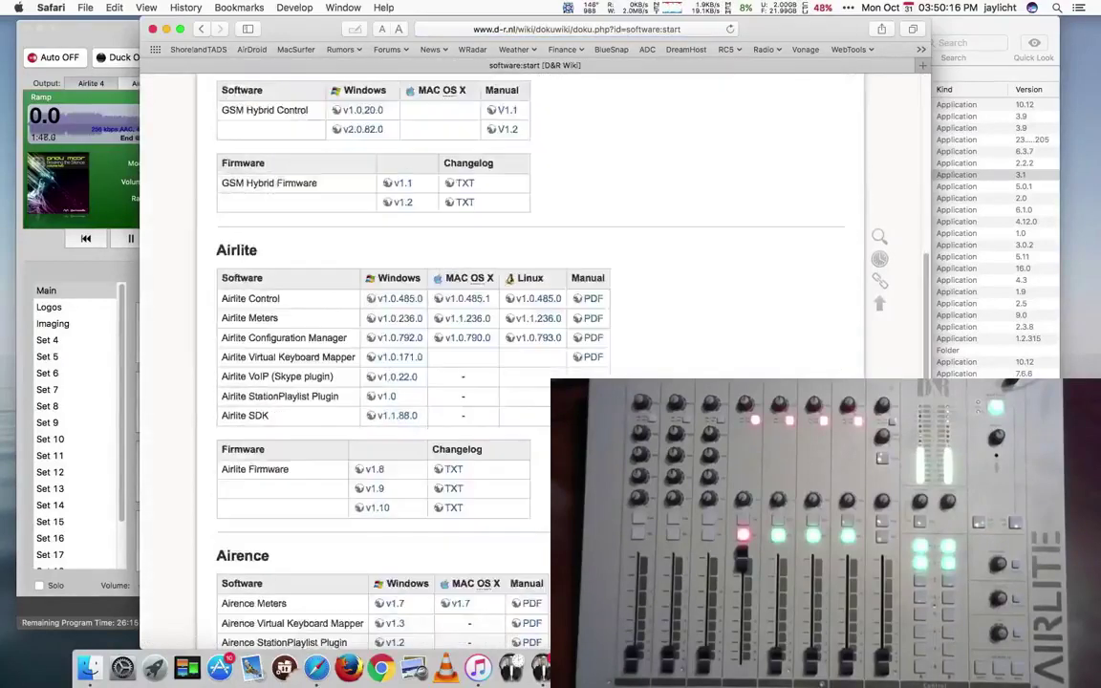
scroll(278, 163, down, 3)
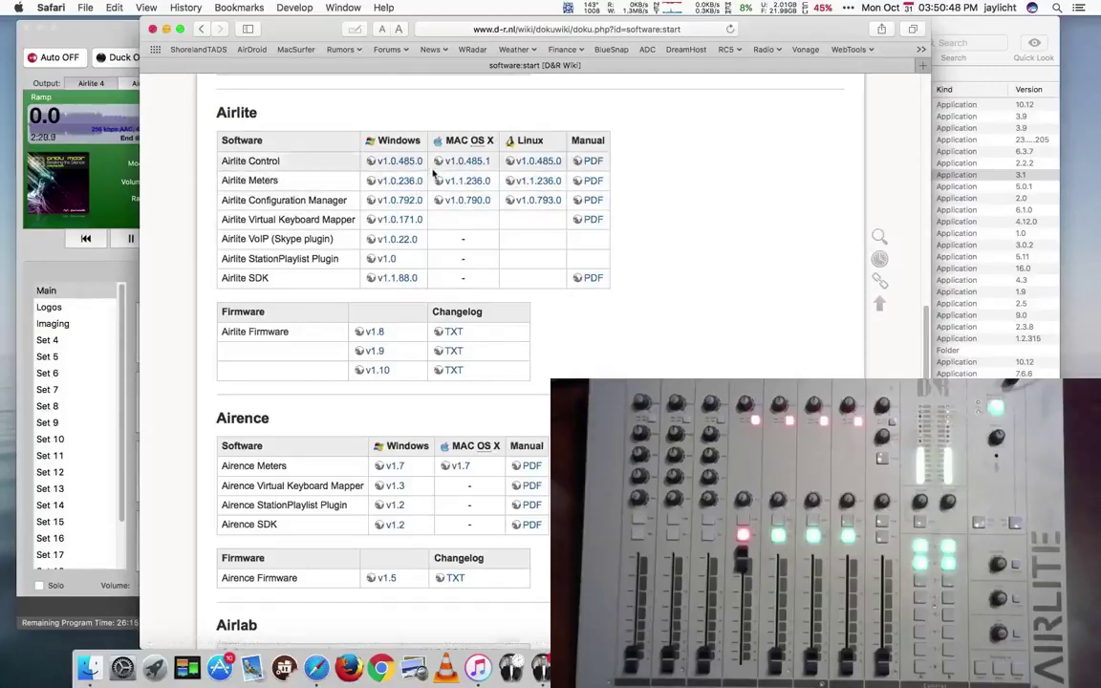
Download Airlite Control v1.0.485.1 for Mac OS X and open the disk image
click(460, 163)
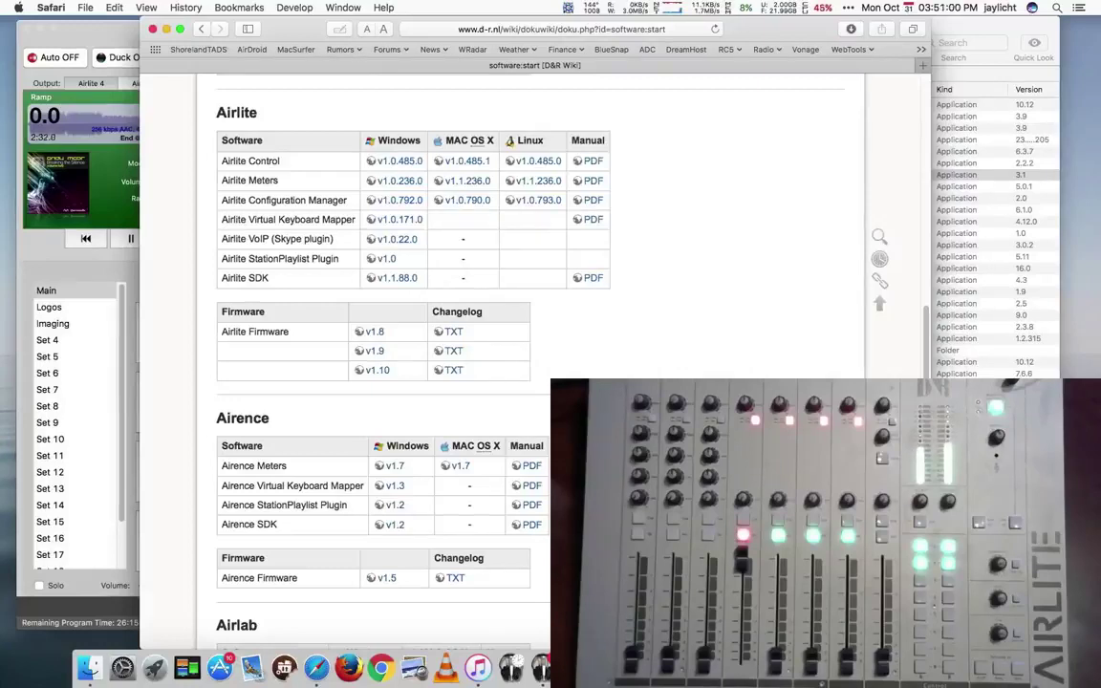
click(1028, 669)
click(1024, 224)
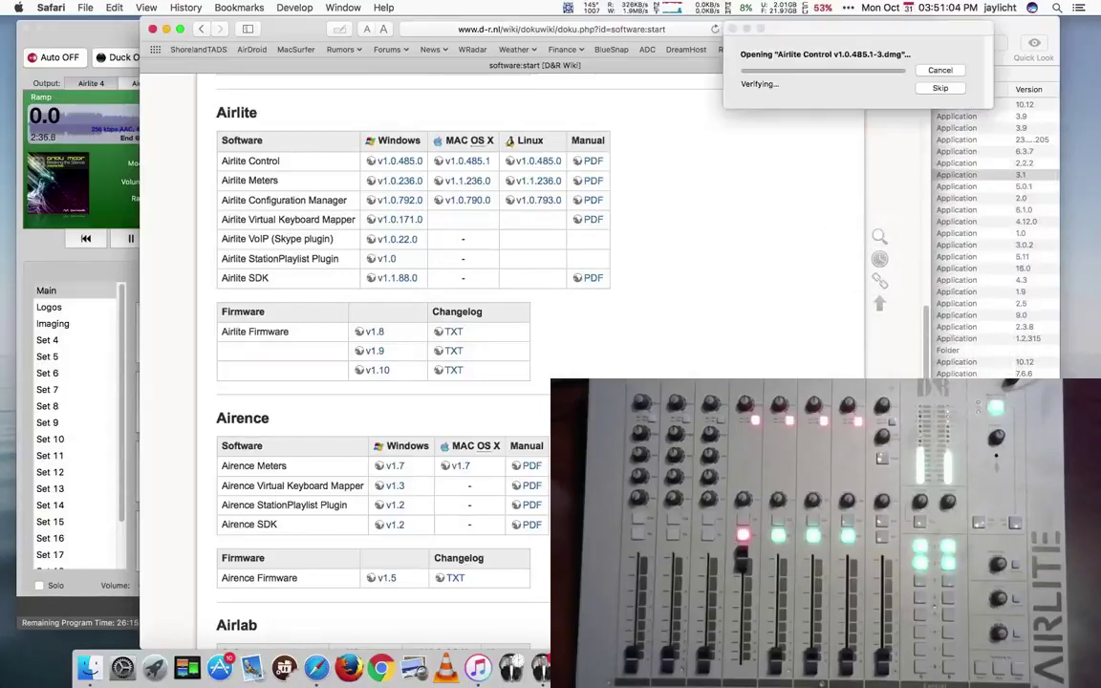
Close Safari, look over the disk image contents, and hide Radiologik DJ
click(152, 29)
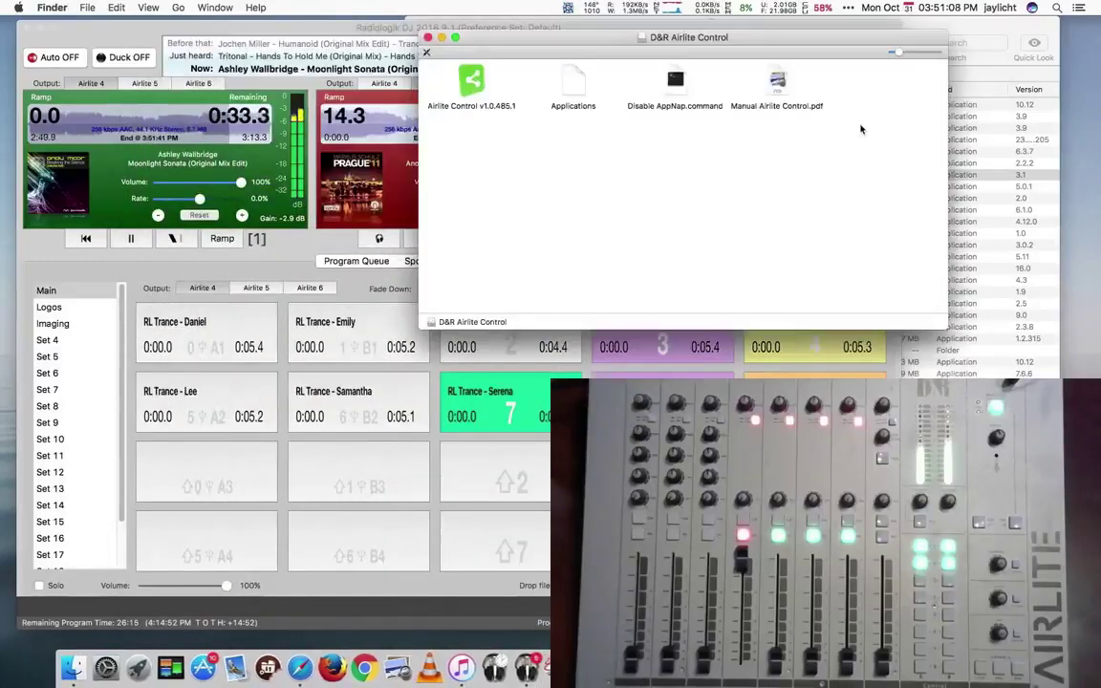
click(472, 83)
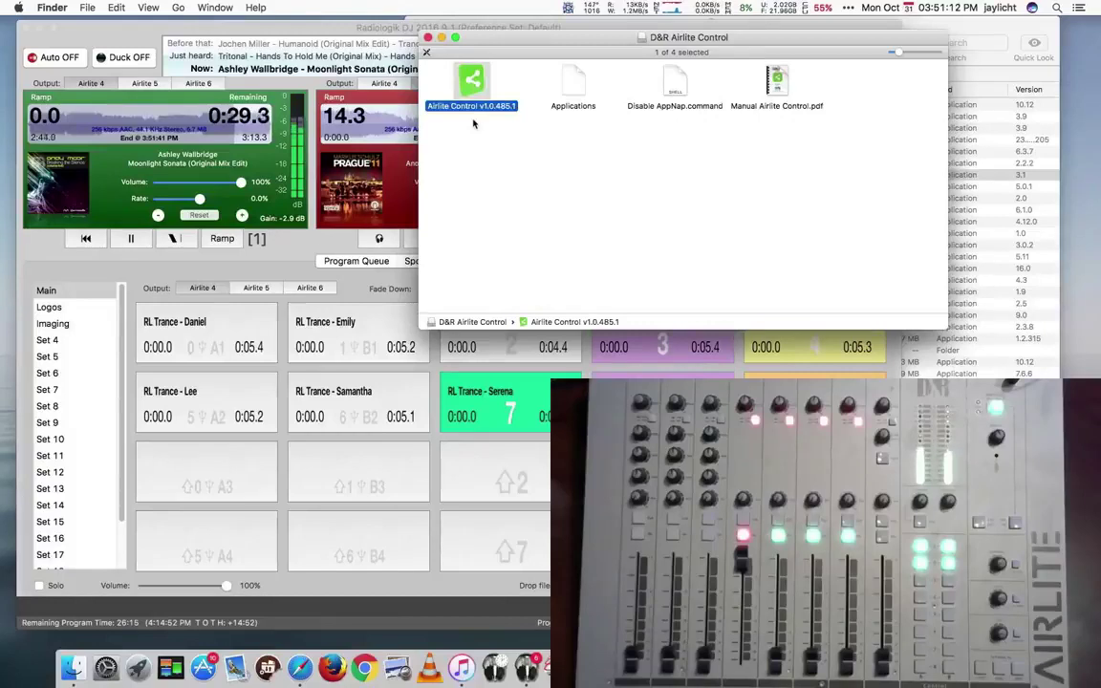
click(659, 96)
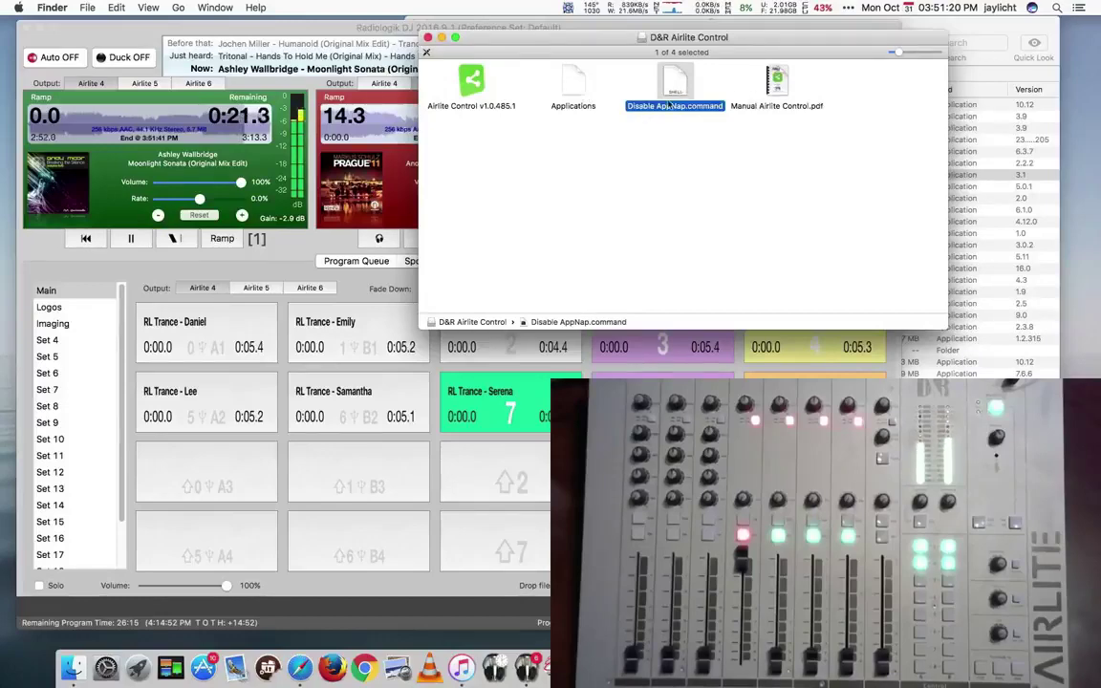
click(418, 86)
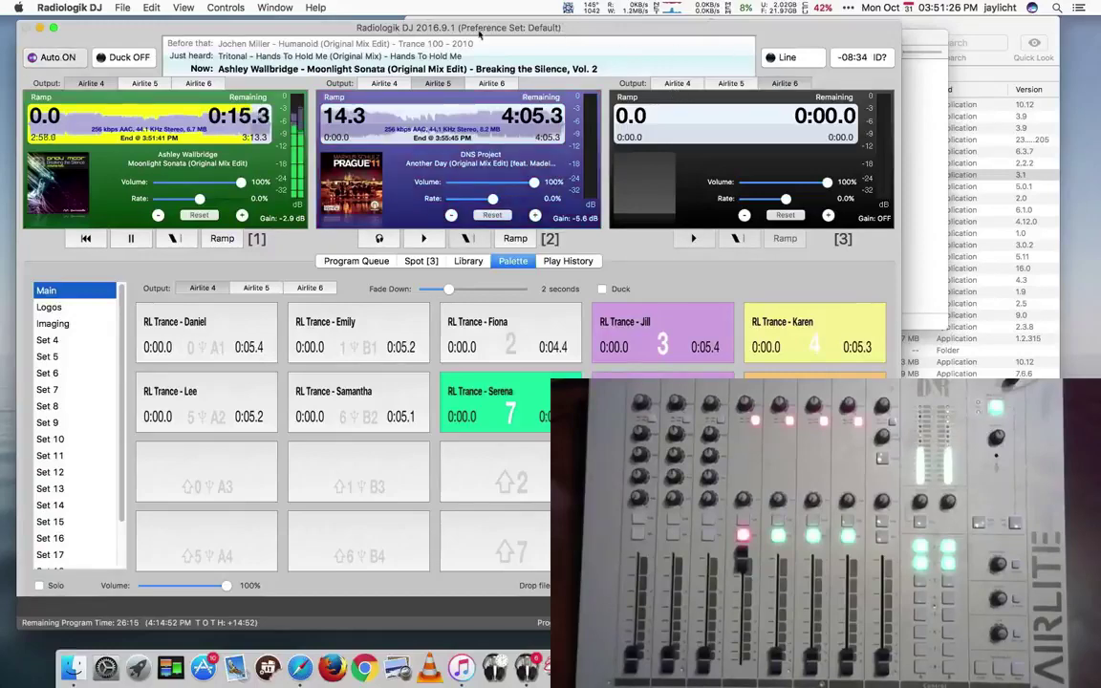
key(super+h)
Eject the D&R Airlite Control disk image from its window's context menu
click(705, 142)
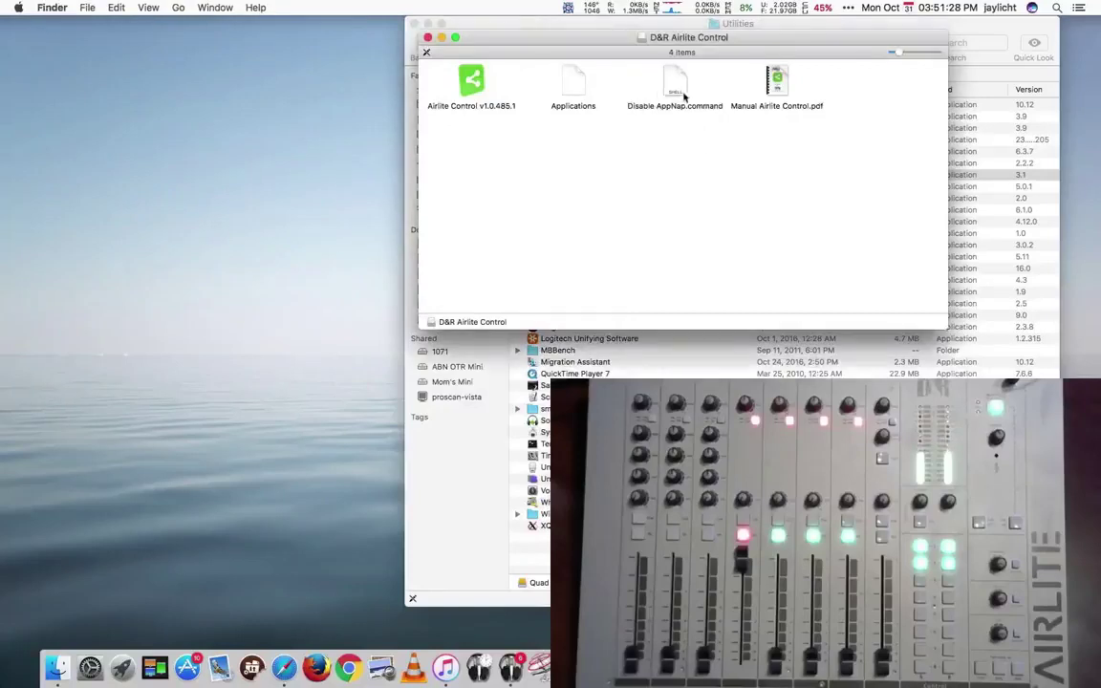
click(681, 92)
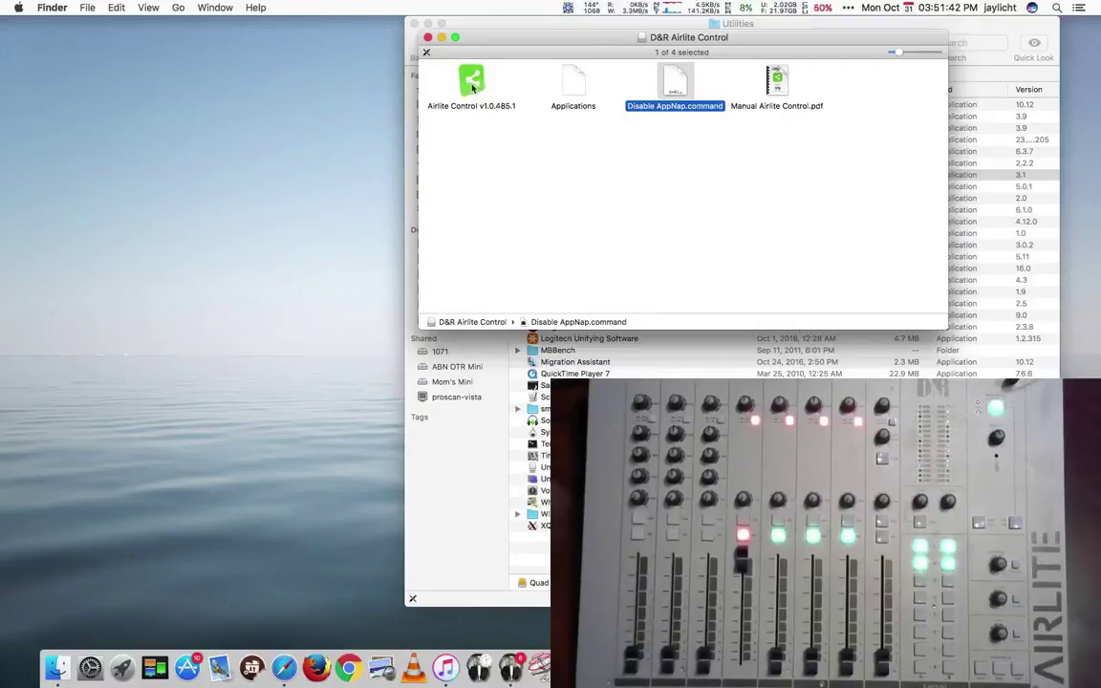
right_click(594, 153)
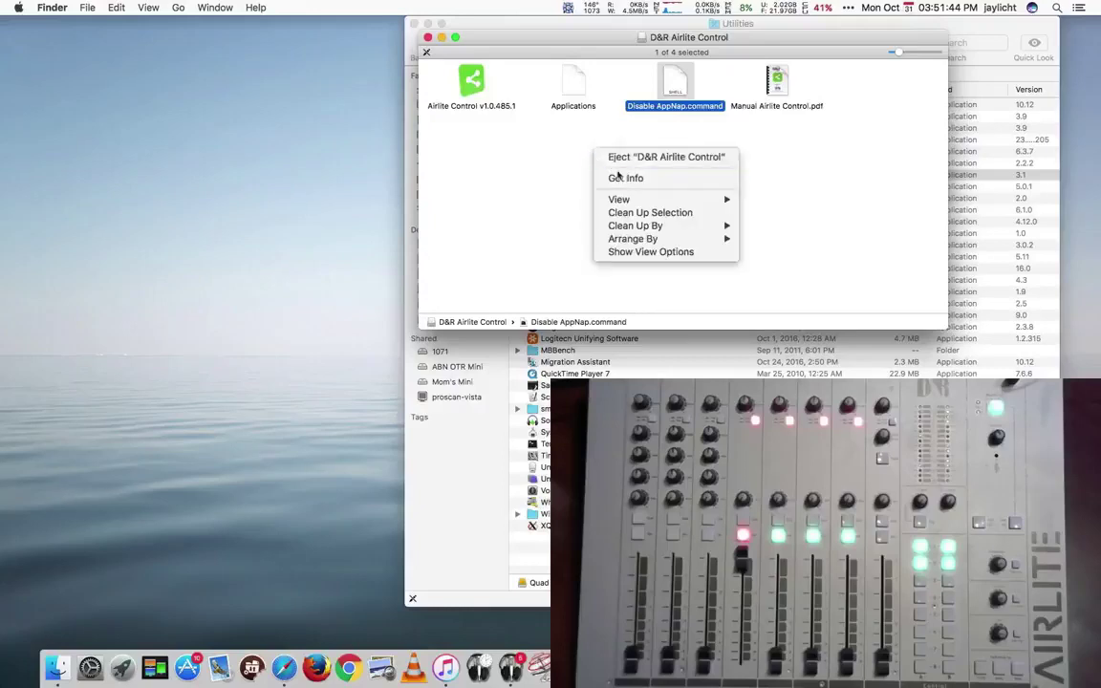
click(622, 158)
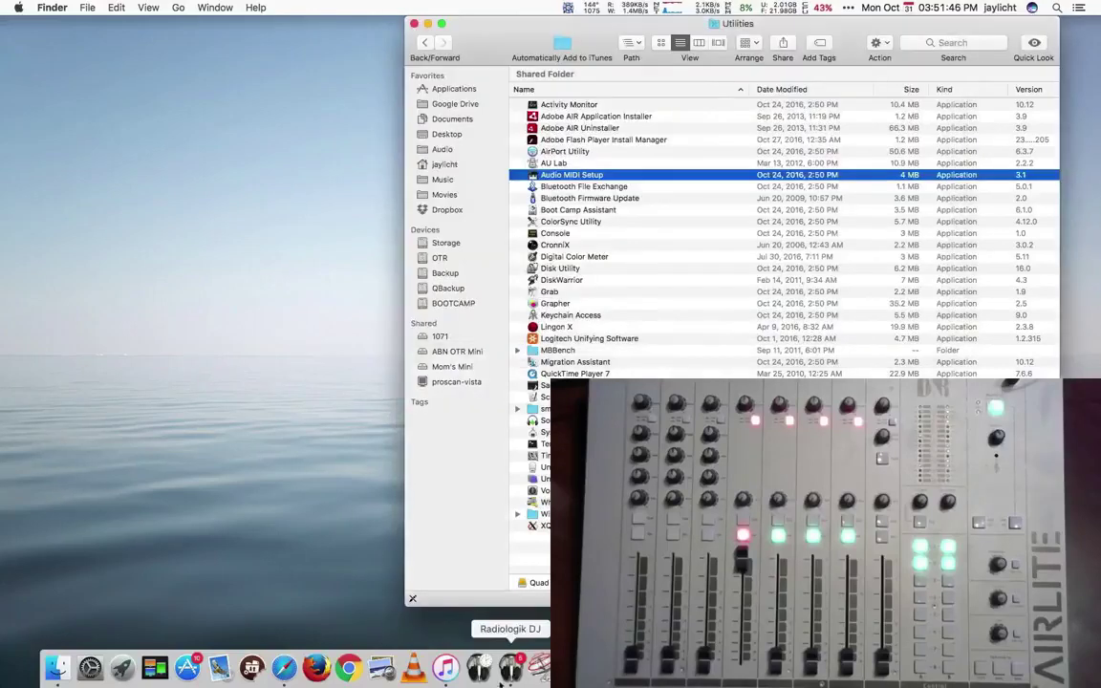
right_click(511, 668)
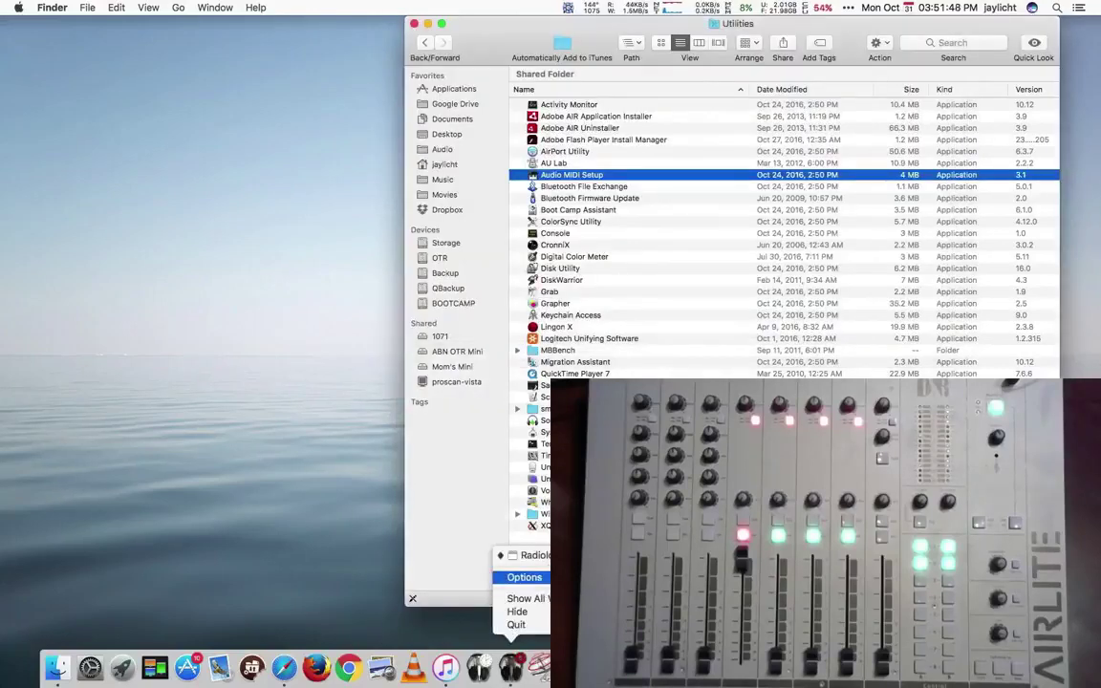
Launch Airlite Control from Radiologik DJ's folder, open its UDP Settings window, and return to Radiologik DJ
click(468, 545)
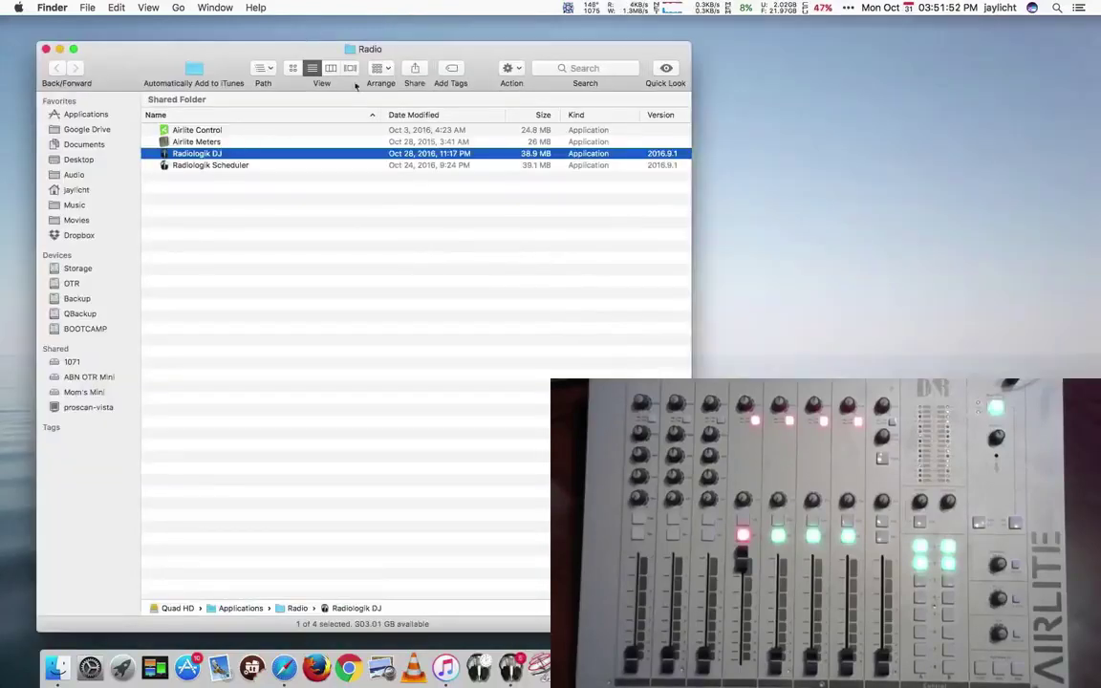
double_click(203, 135)
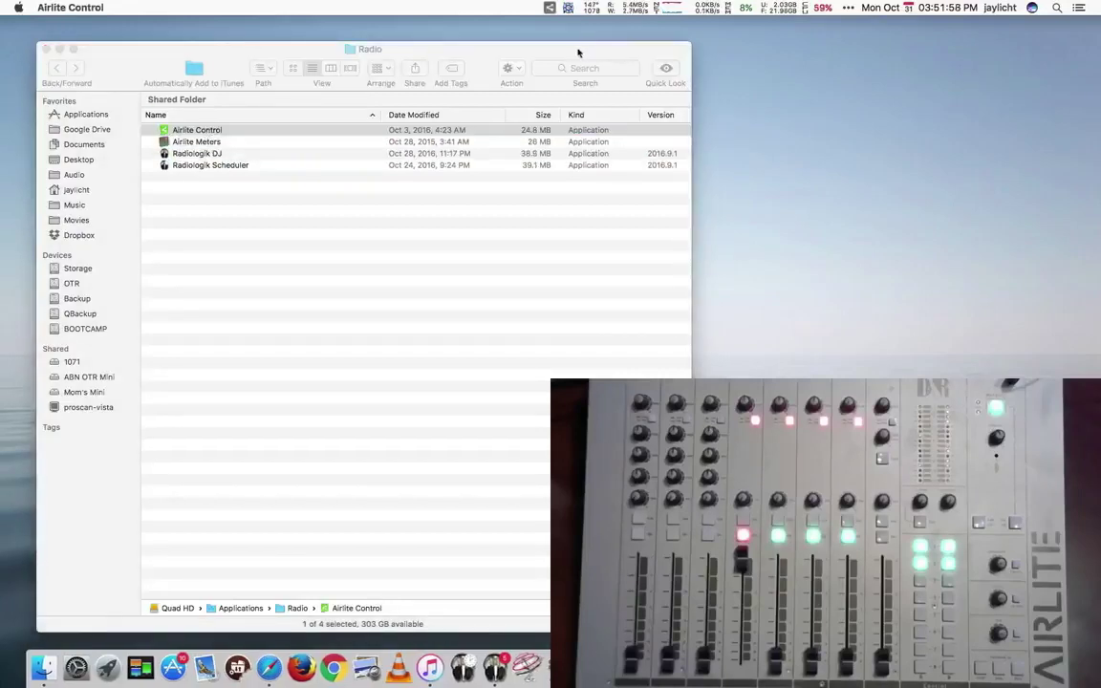
click(549, 8)
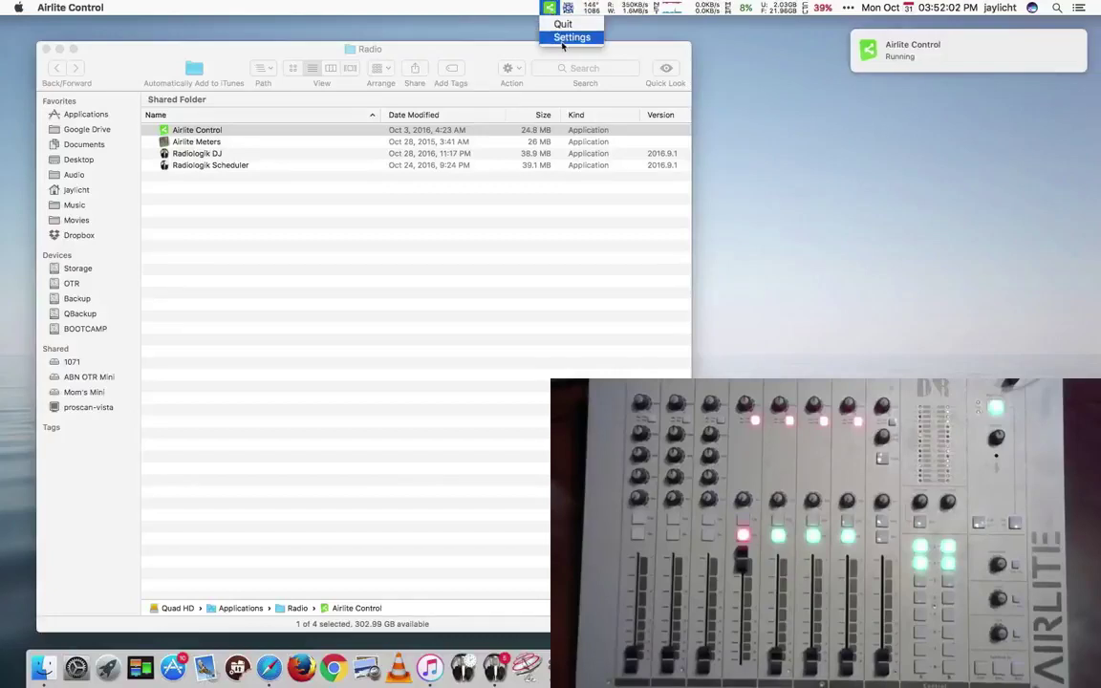
click(564, 38)
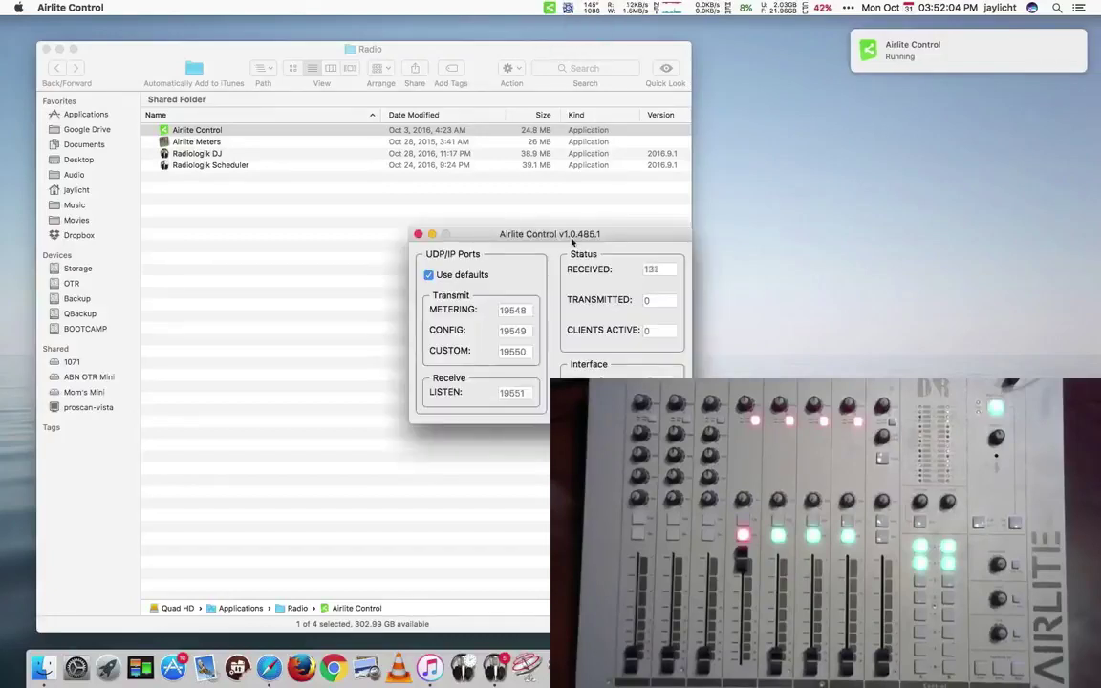
drag(571, 236, 780, 47)
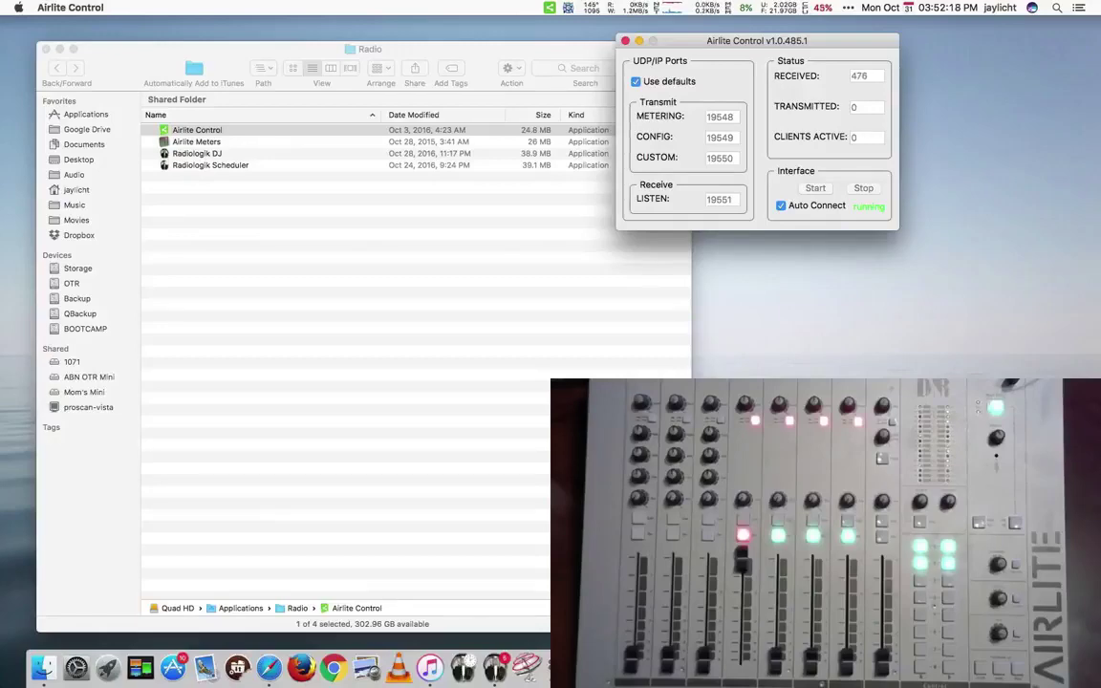
key(super+Tab)
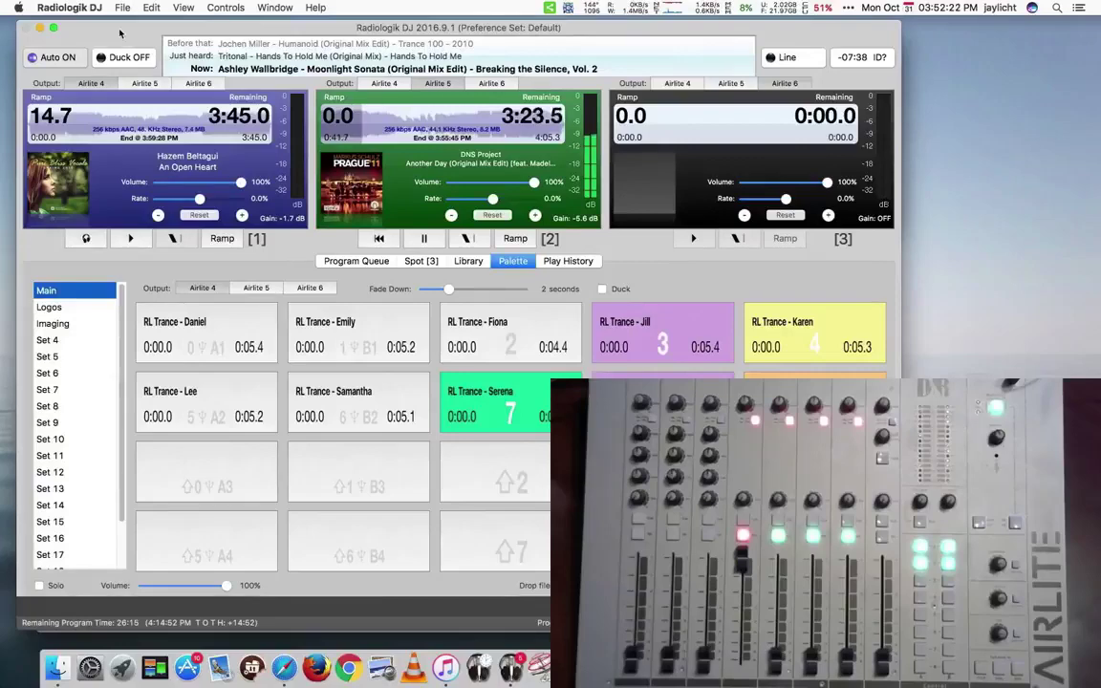
Set Radiologik DJ's USB control device to Airlite UDP in Preferences
key(super+comma)
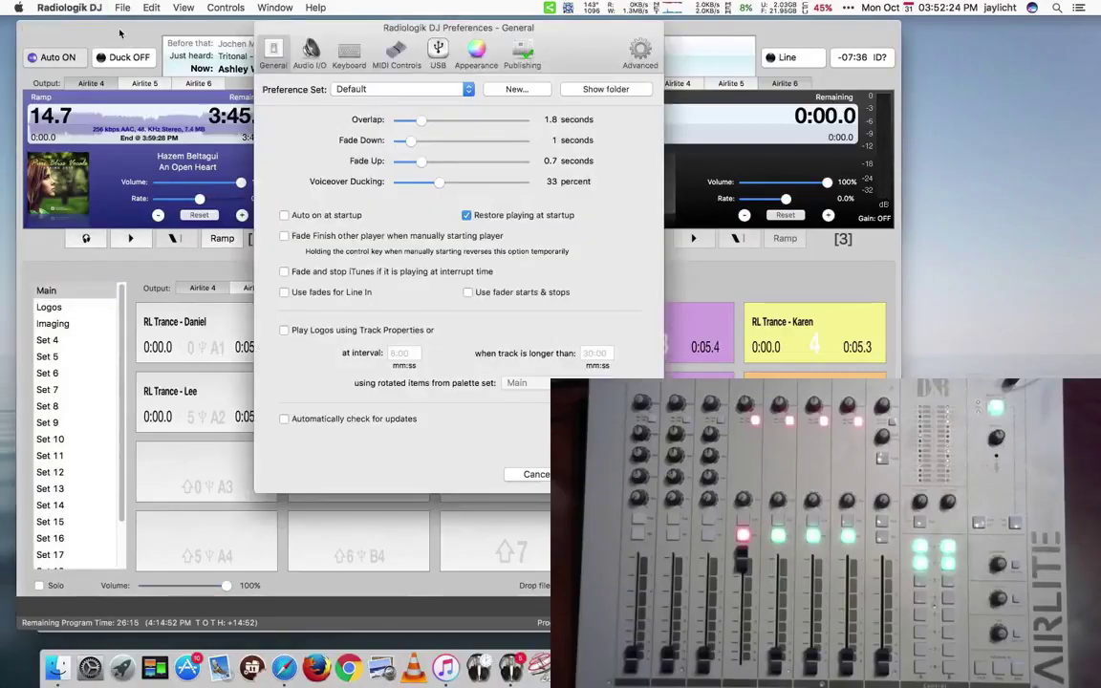
click(441, 53)
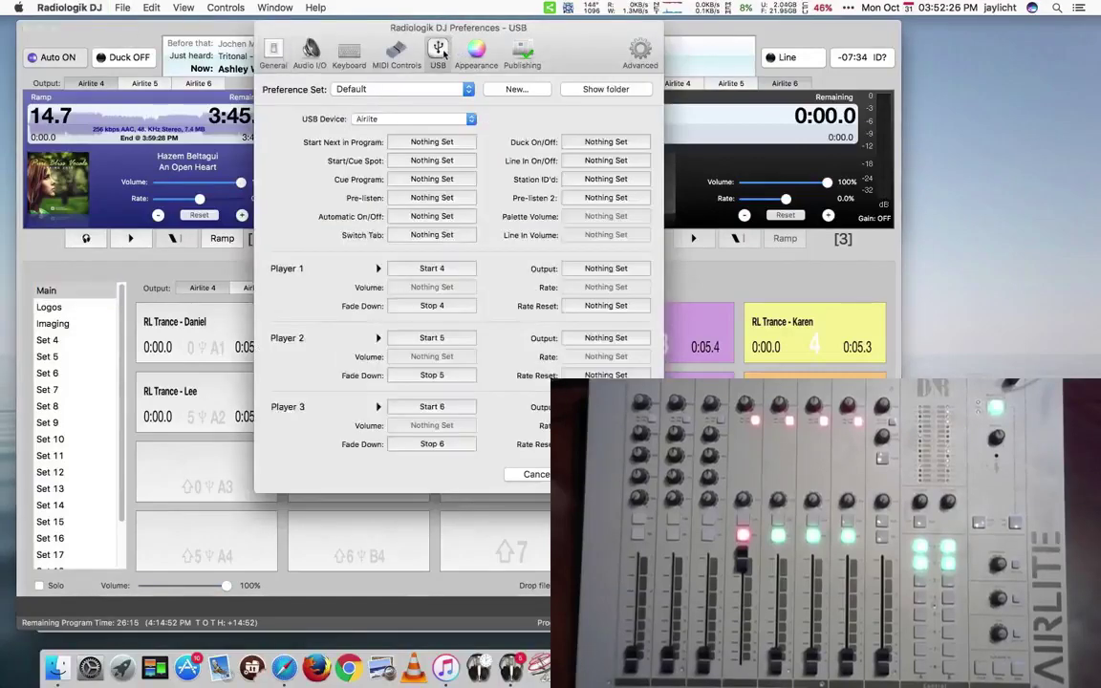
click(467, 120)
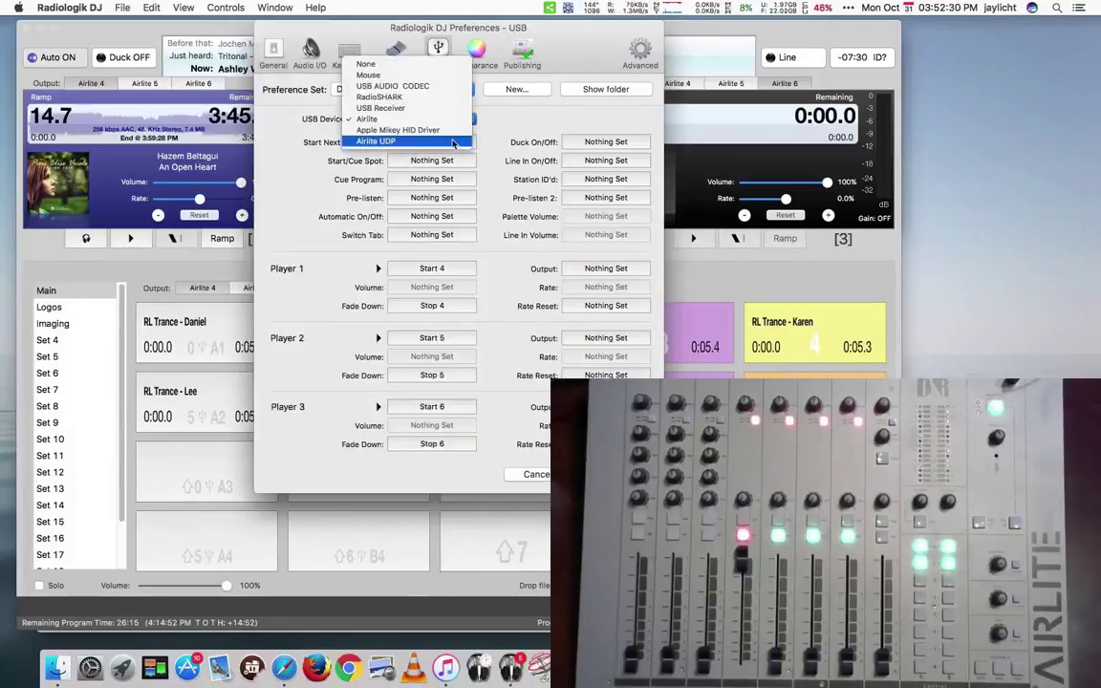
click(454, 142)
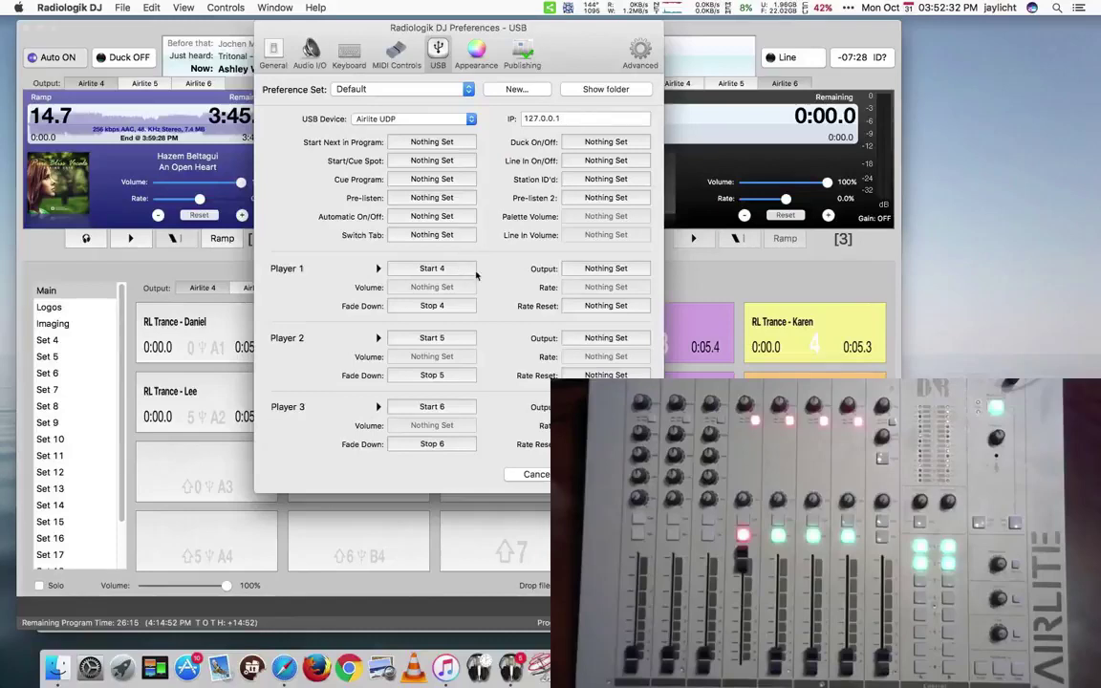
Relearn the console start and stop buttons for Players 1, 2 and 3
click(464, 274)
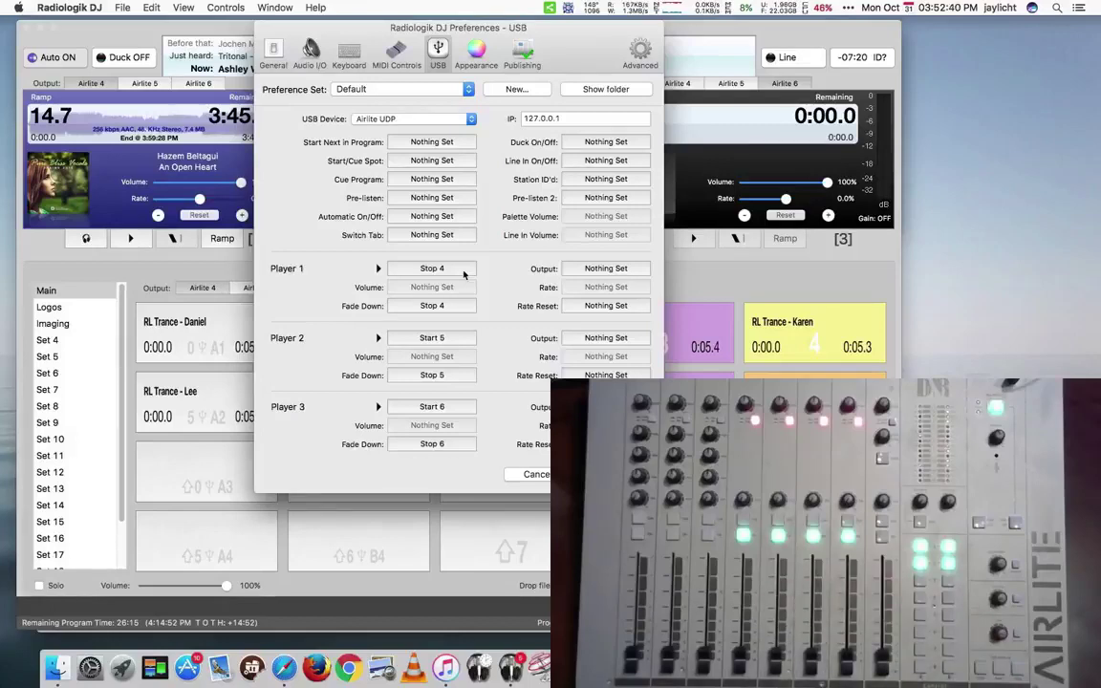
click(465, 275)
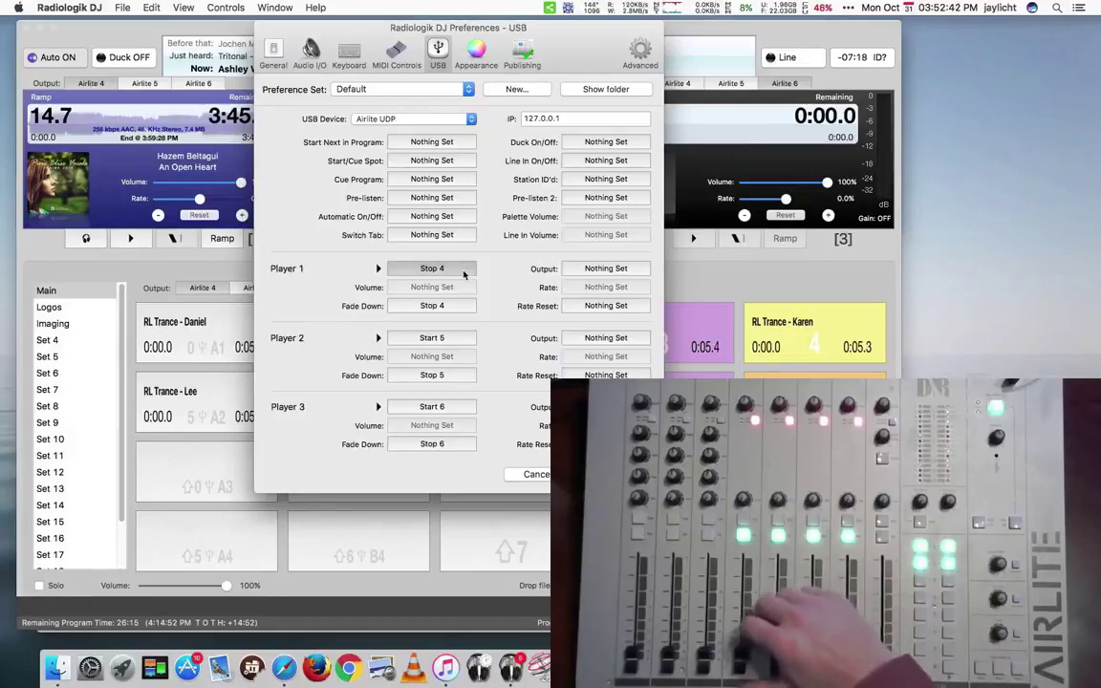
click(454, 337)
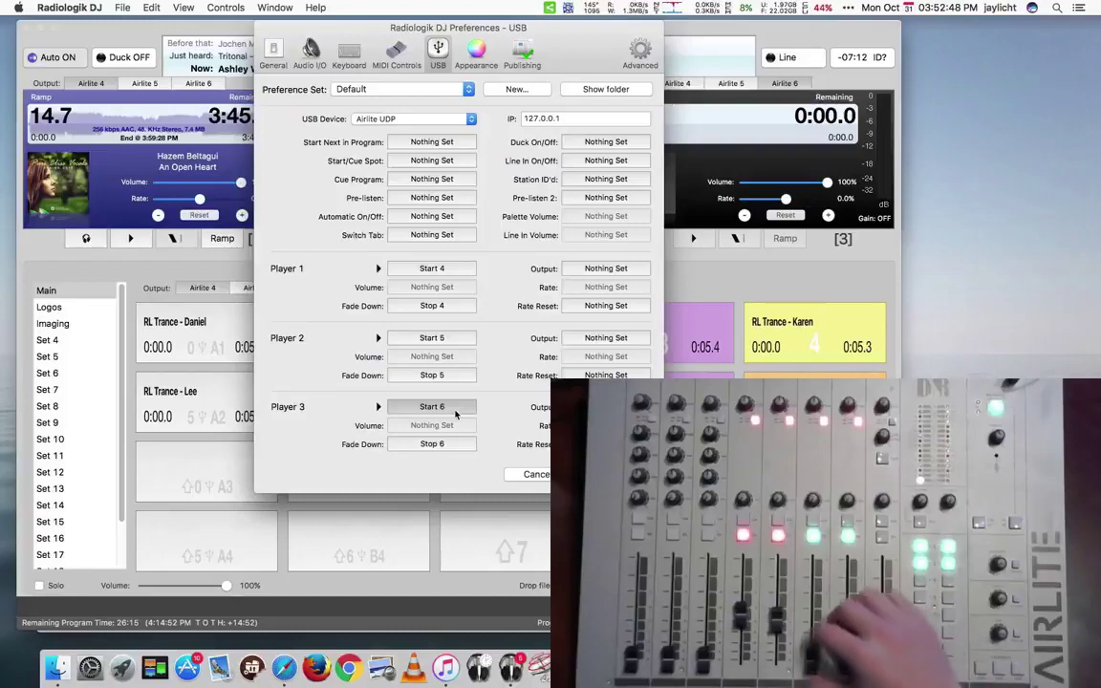
click(432, 306)
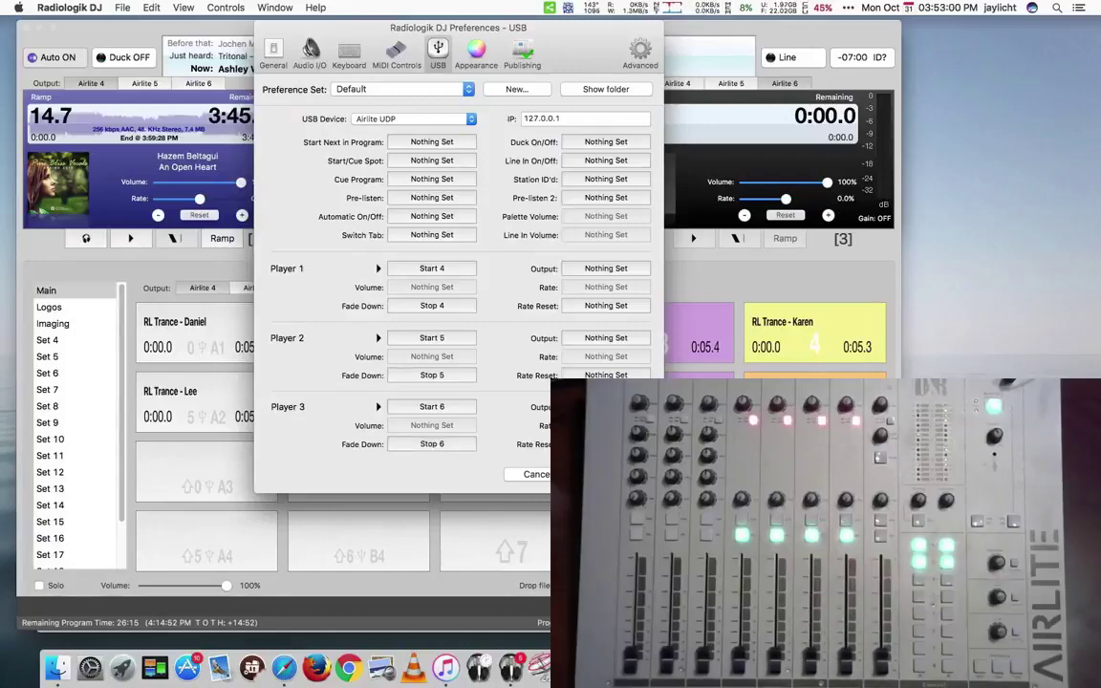
key(Return)
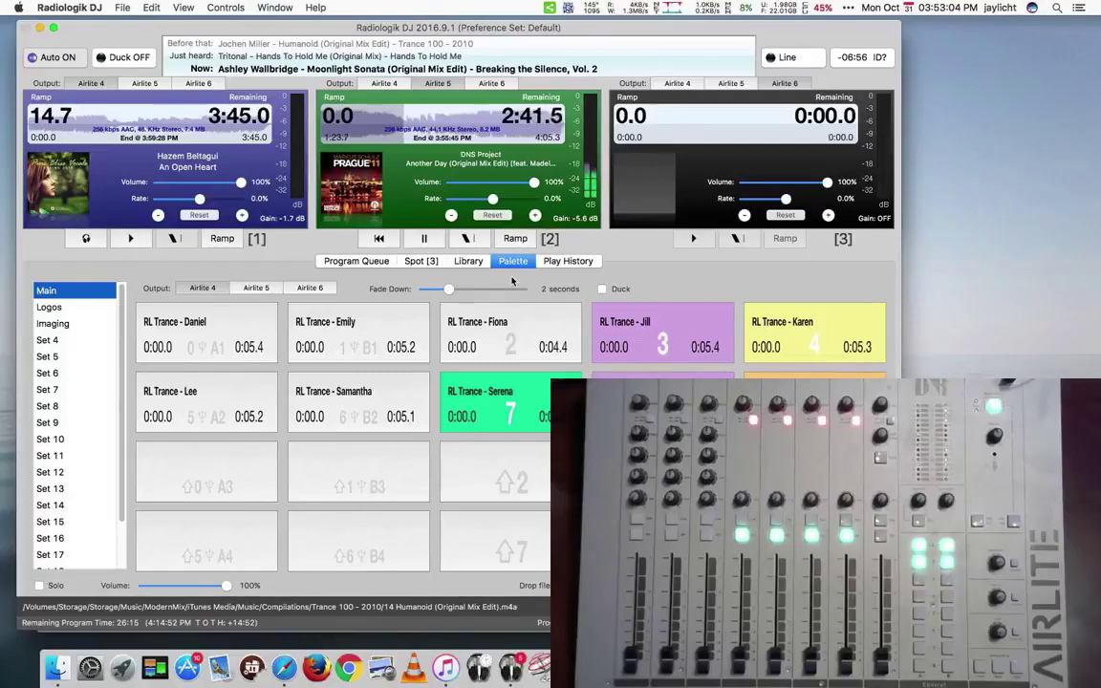
Turn automation off with Cmd-A and check Airlite Control's status showing 1 active client
key(super+a)
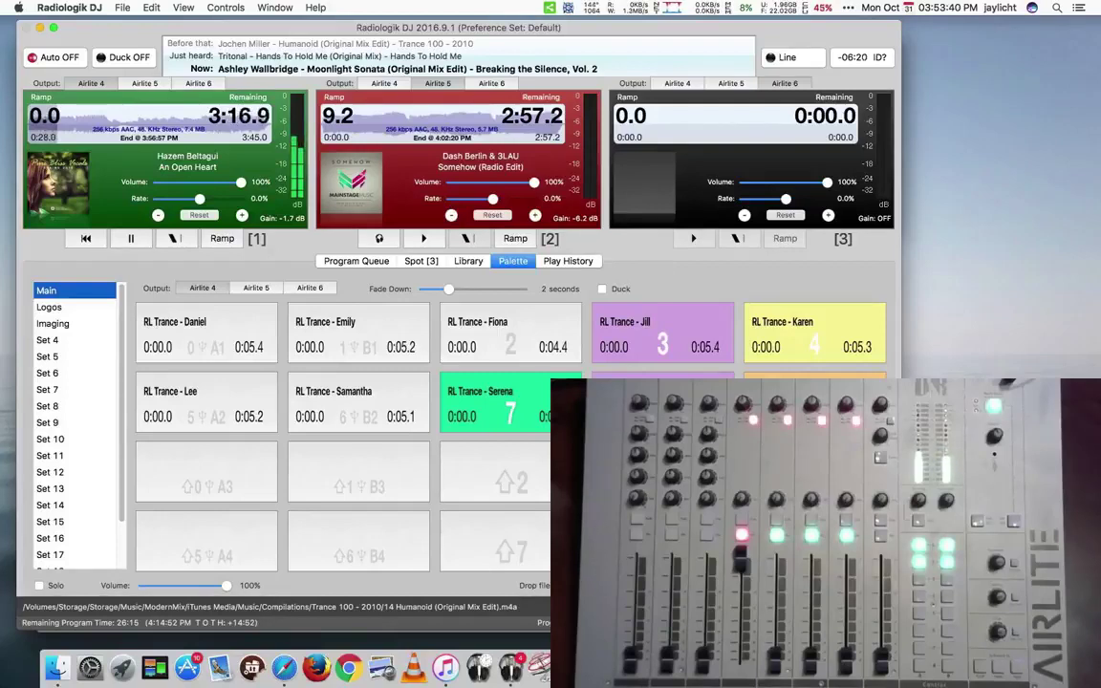
key(super+Tab)
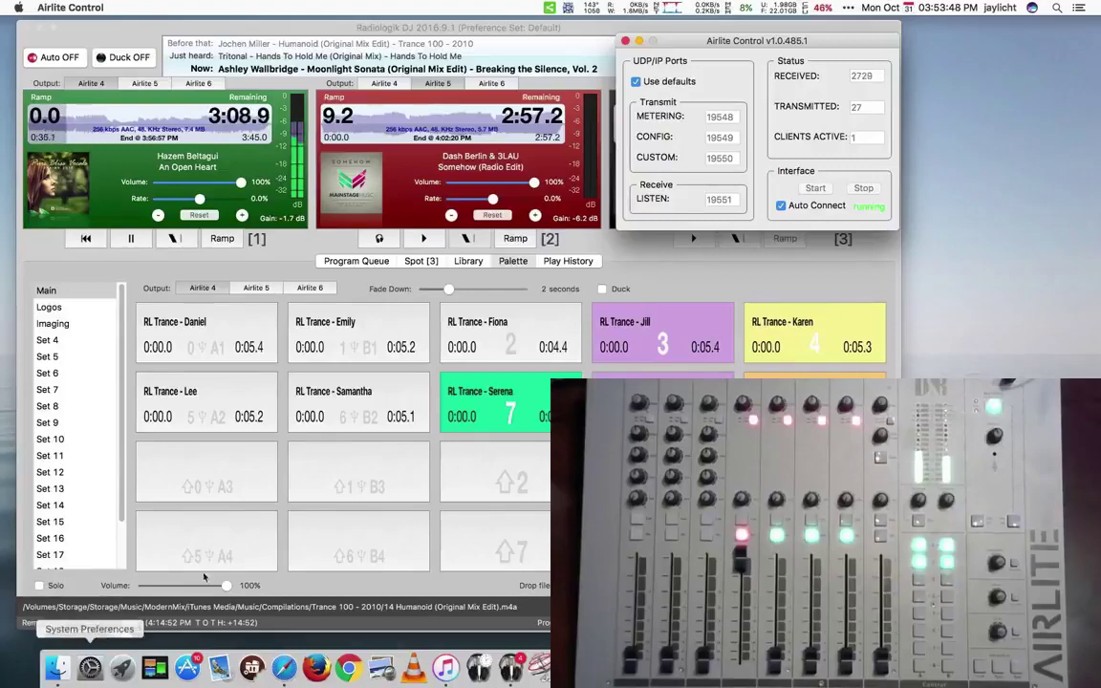
Launch Airlite Meters from the Radio folder, place it top right, and return to Radiologik DJ
click(57, 667)
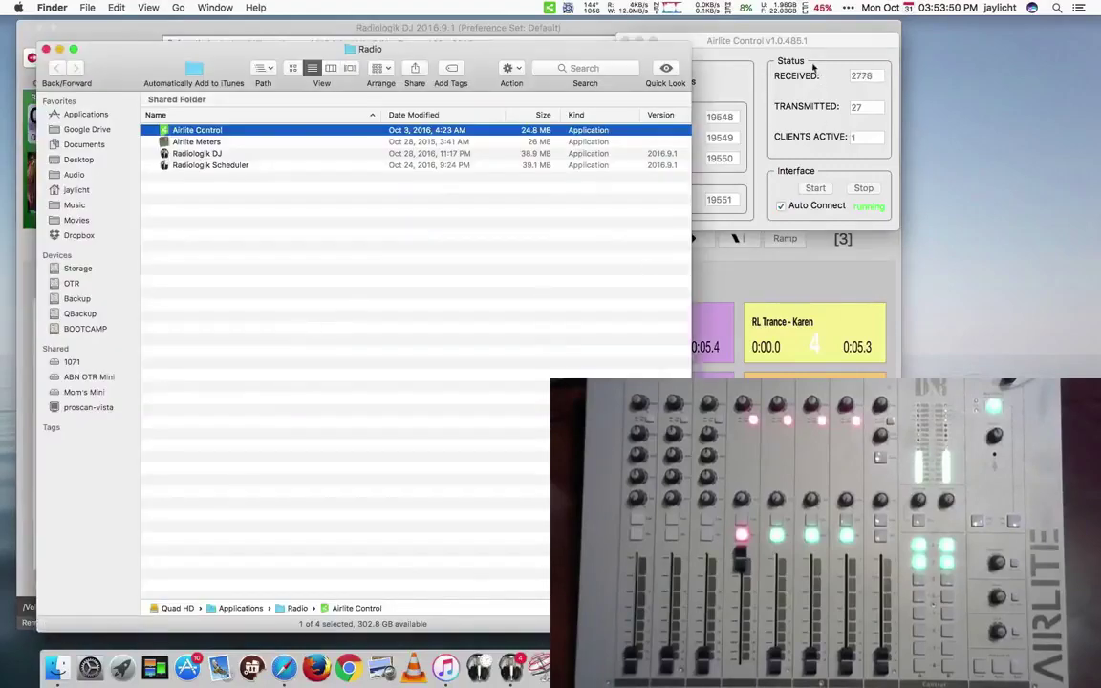
double_click(196, 141)
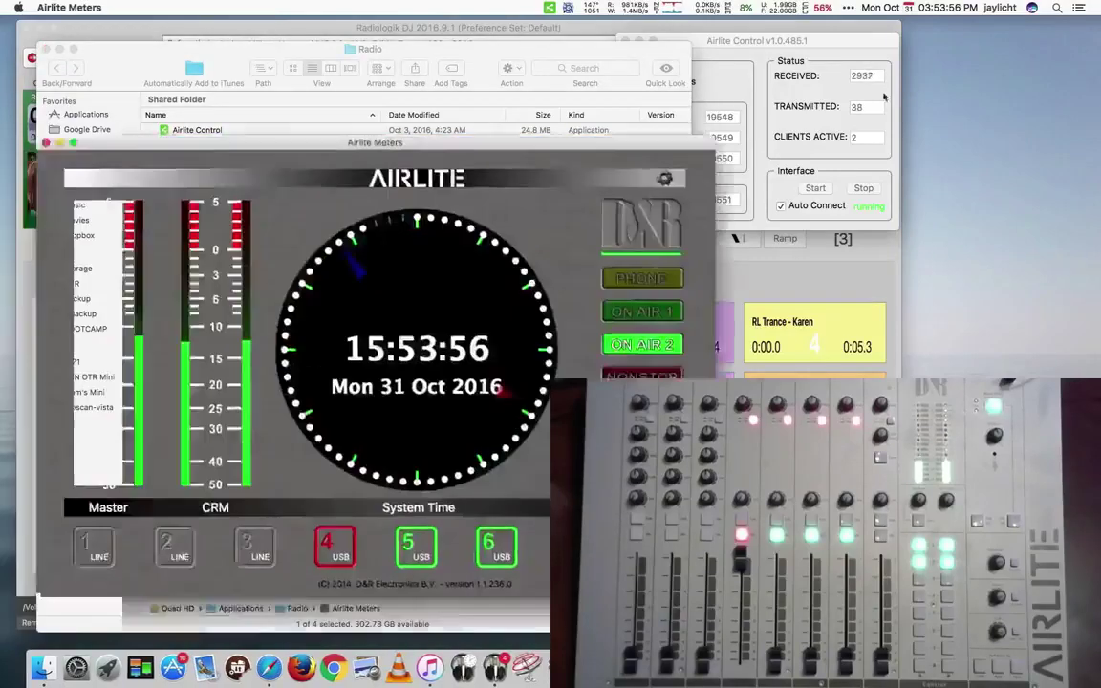
drag(491, 137, 847, 28)
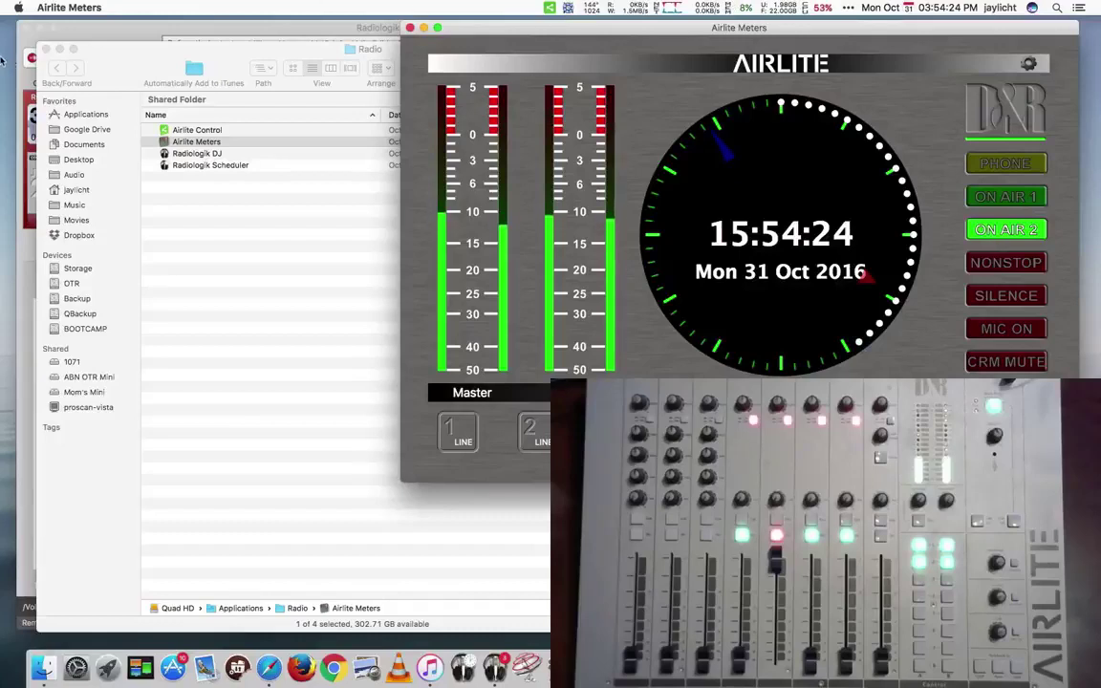
click(33, 46)
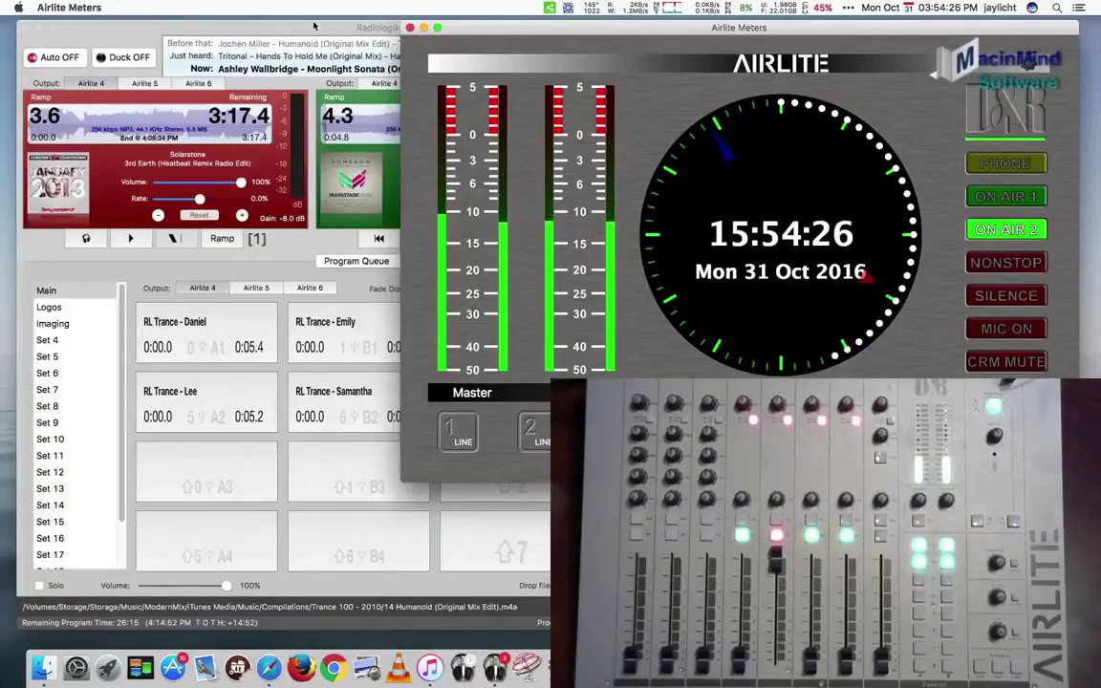